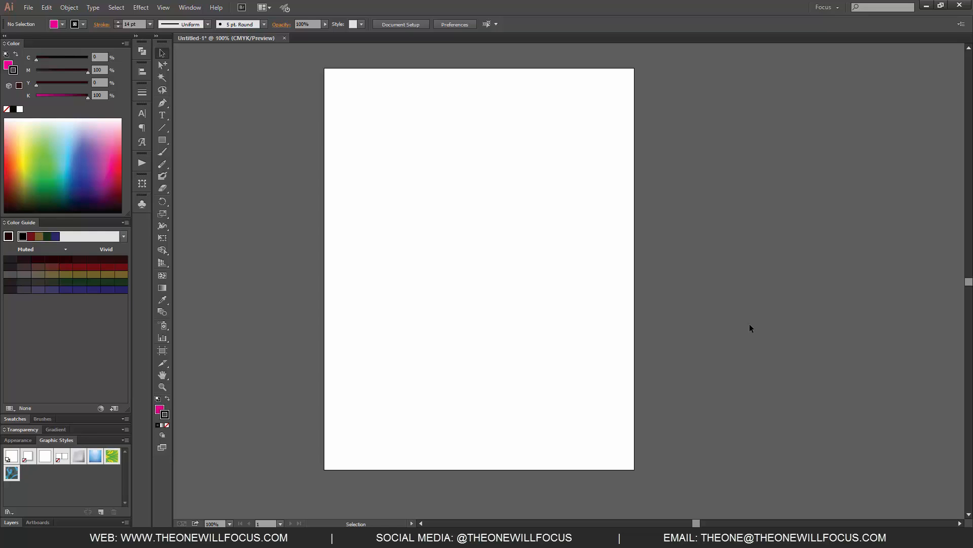
Draw a pink rectangle about 6.3 by 3.9 inches in the upper part of the artboard.
{"action": "key", "text": "m"}
{"action": "left_click_drag", "start_coordinate": [368, 167], "coordinate": [602, 311]}
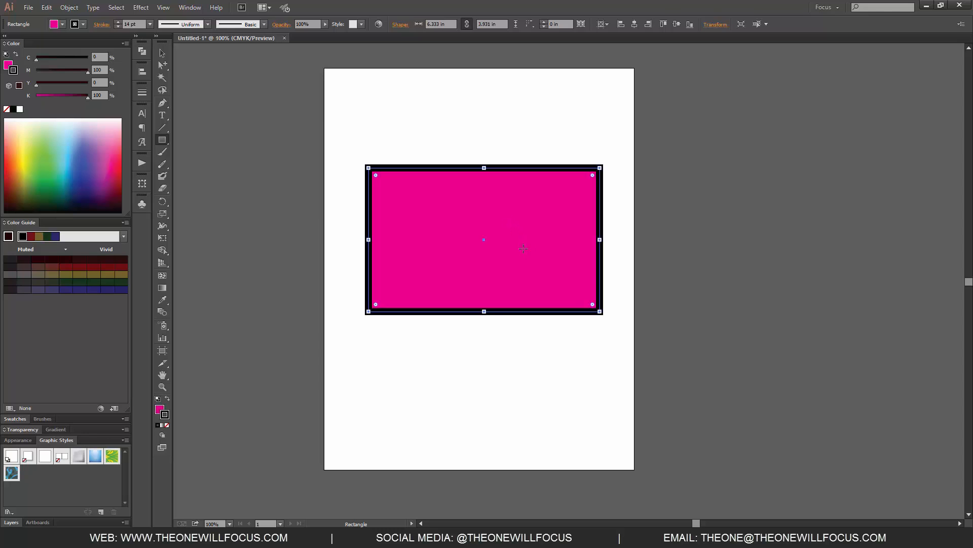
Resize the rectangle with its bounding box handles to about 5.5 by 2.9 inches.
{"action": "key", "text": "v"}
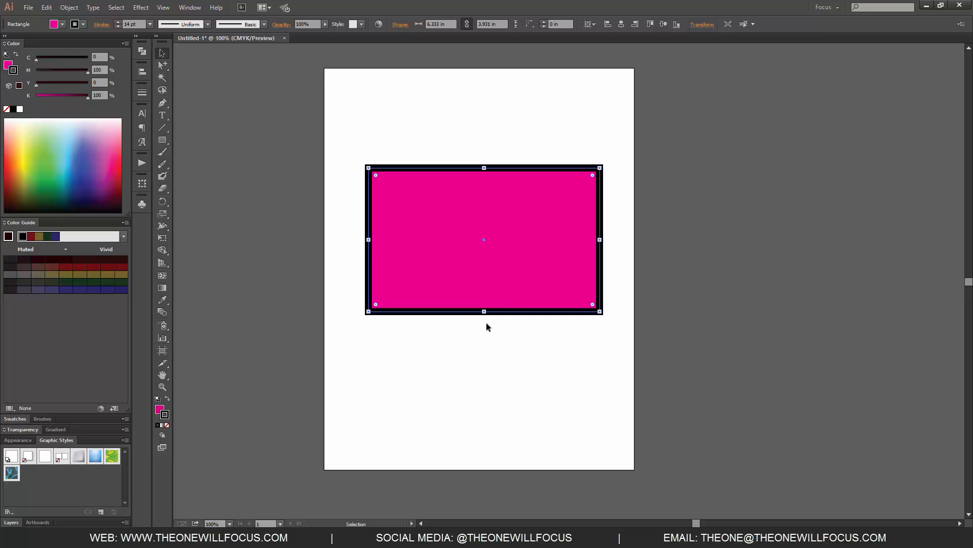
{"action": "left_click_drag", "start_coordinate": [484, 311], "coordinate": [485, 276]}
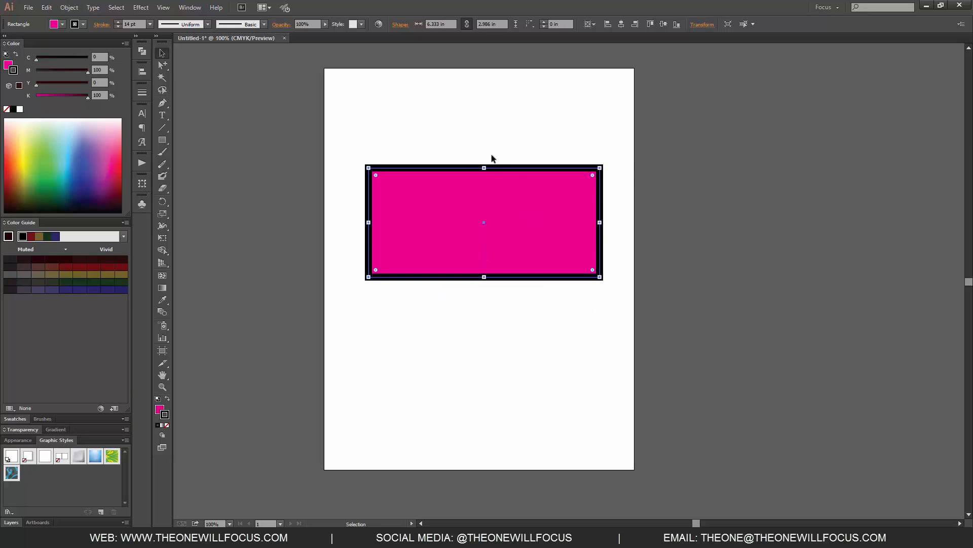
{"action": "left_click_drag", "start_coordinate": [484, 168], "coordinate": [485, 192]}
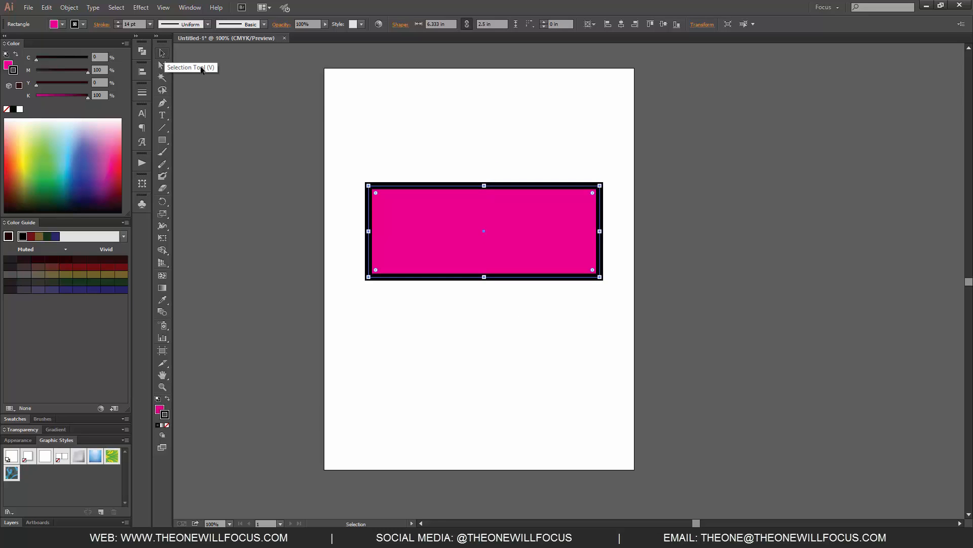
{"action": "left_click_drag", "start_coordinate": [600, 231], "coordinate": [577, 232]}
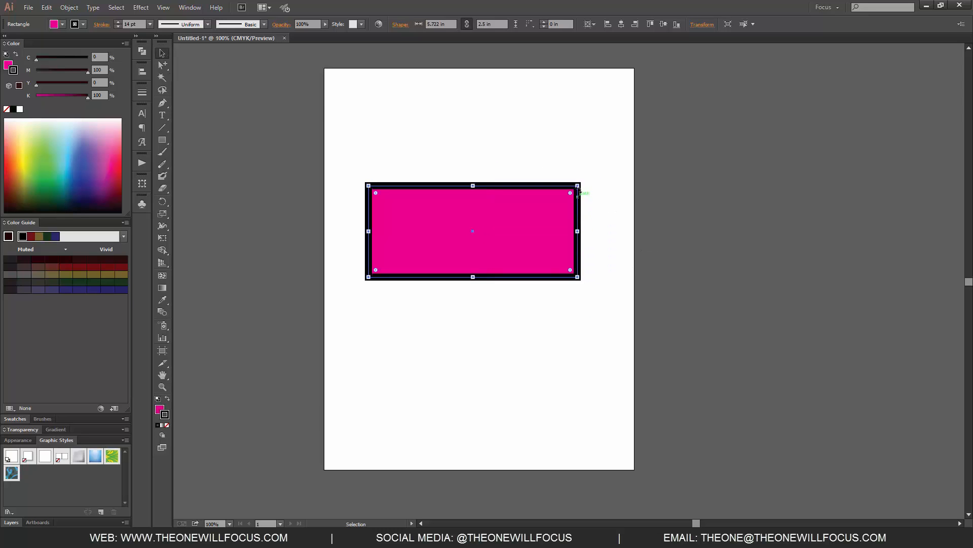
{"action": "mouse_move", "coordinate": [578, 186]}
{"action": "left_mouse_down"}
{"action": "mouse_move", "coordinate": [601, 158]}
{"action": "mouse_move", "coordinate": [601, 198]}
{"action": "mouse_move", "coordinate": [573, 204]}
{"action": "mouse_move", "coordinate": [569, 170]}
{"action": "left_mouse_up"}
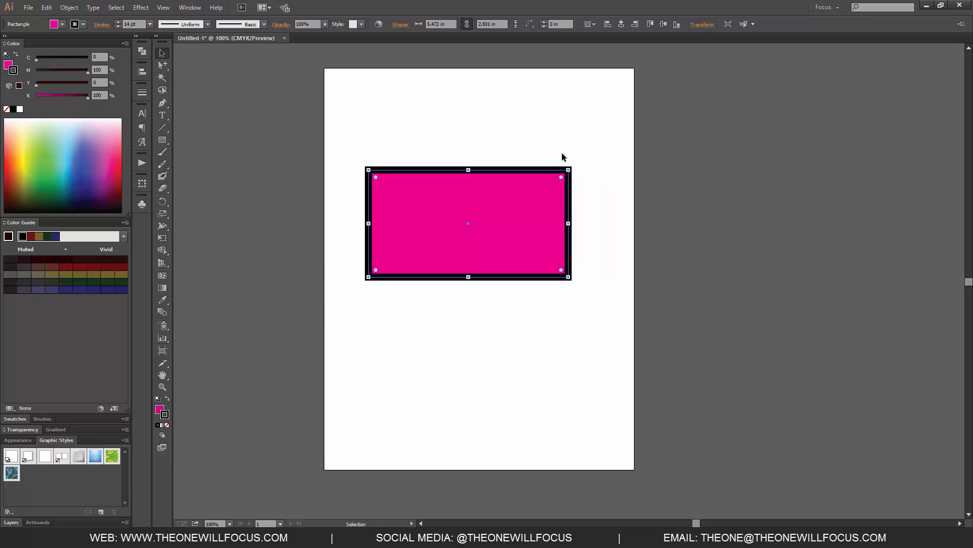
Try dragging the rectangle's top-right corner anchor with the Direct Selection tool and undo the change.
{"action": "left_click", "coordinate": [163, 67]}
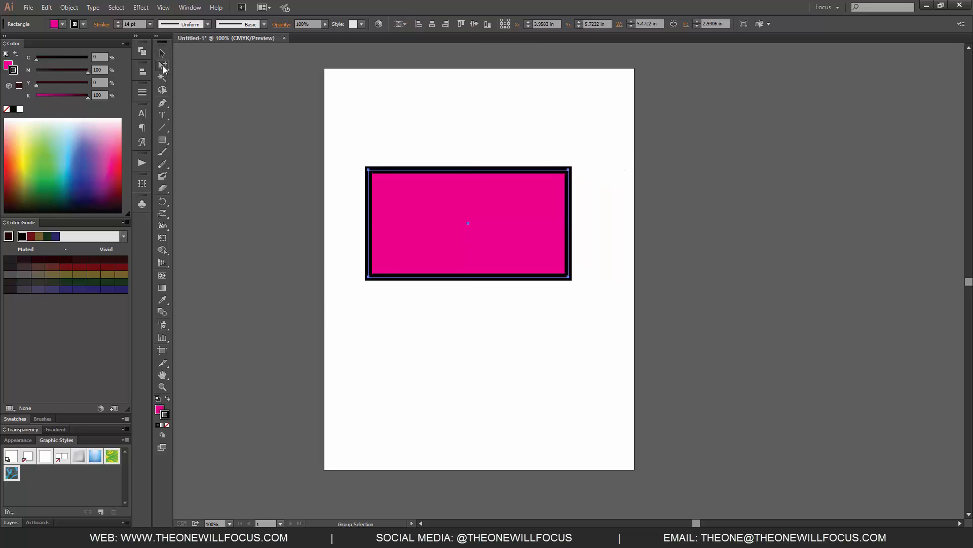
{"action": "left_click", "coordinate": [203, 65]}
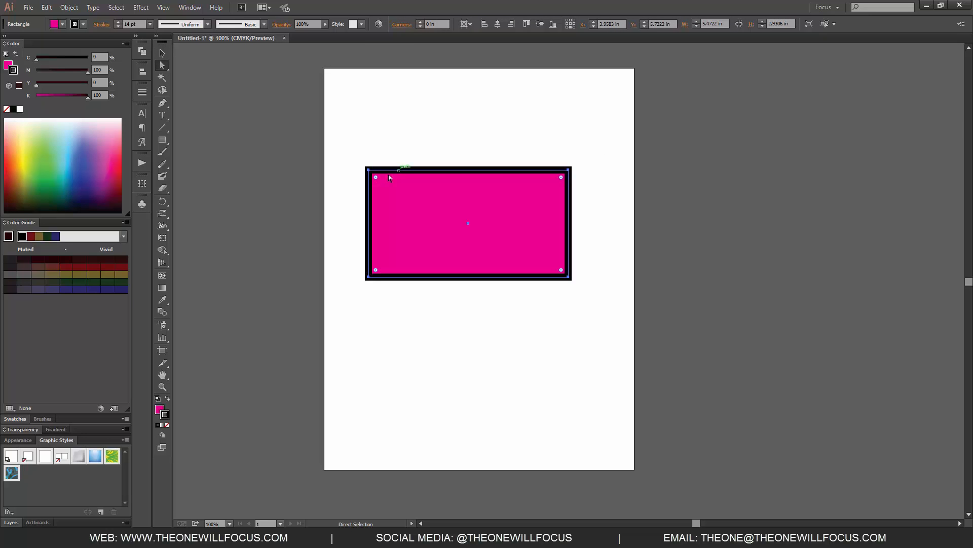
{"action": "left_click", "coordinate": [369, 170]}
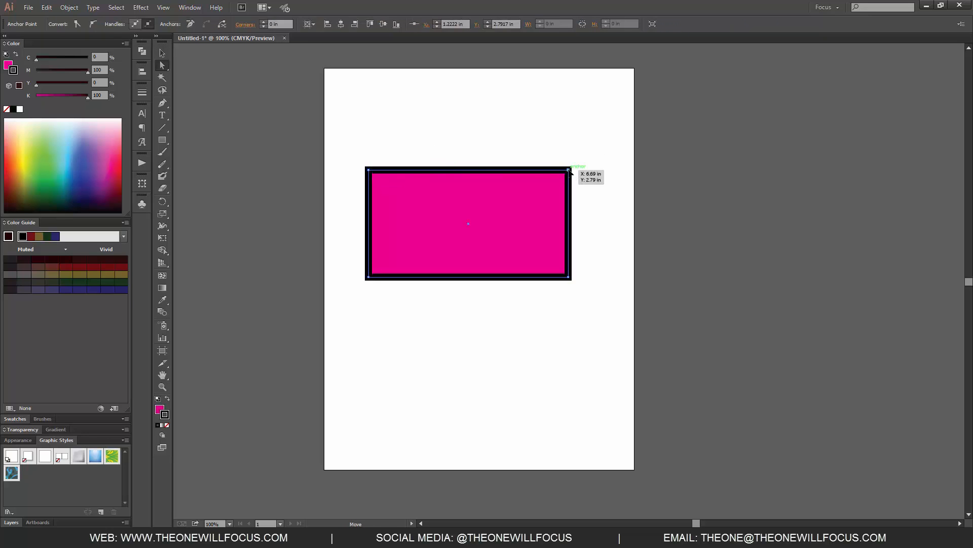
{"action": "mouse_move", "coordinate": [569, 170]}
{"action": "left_mouse_down"}
{"action": "mouse_move", "coordinate": [598, 134]}
{"action": "mouse_move", "coordinate": [563, 183]}
{"action": "left_mouse_up"}
{"action": "key", "text": "ctrl+z"}
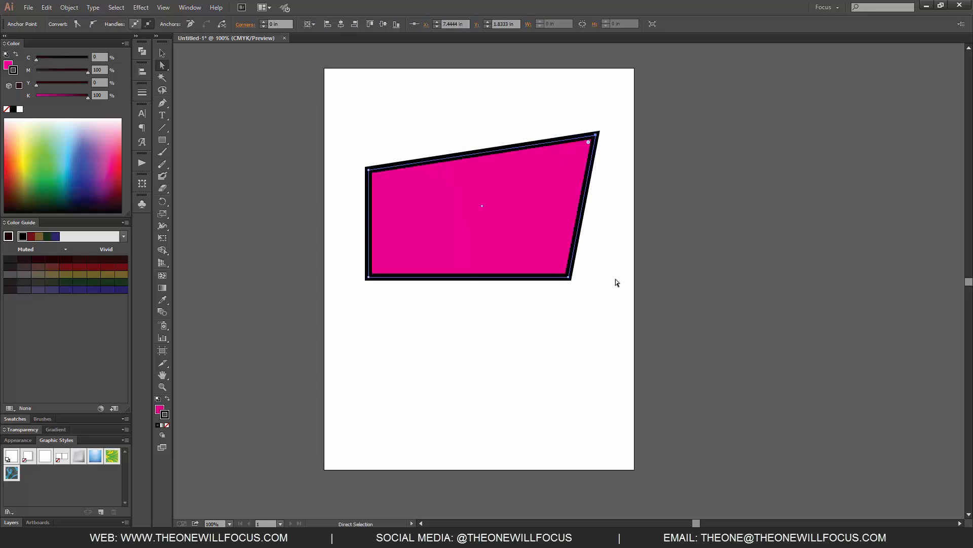
{"action": "key", "text": "ctrl+z"}
Select the rectangle in turn with the Group Selection, Selection and Lasso tools.
{"action": "left_click_drag", "start_coordinate": [162, 65], "coordinate": [202, 81]}
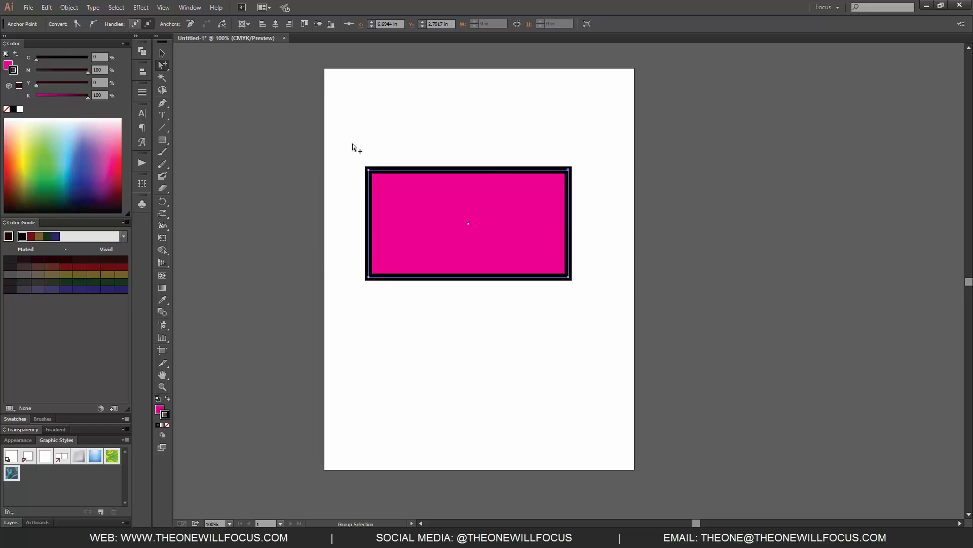
{"action": "left_click_drag", "start_coordinate": [370, 171], "coordinate": [371, 169]}
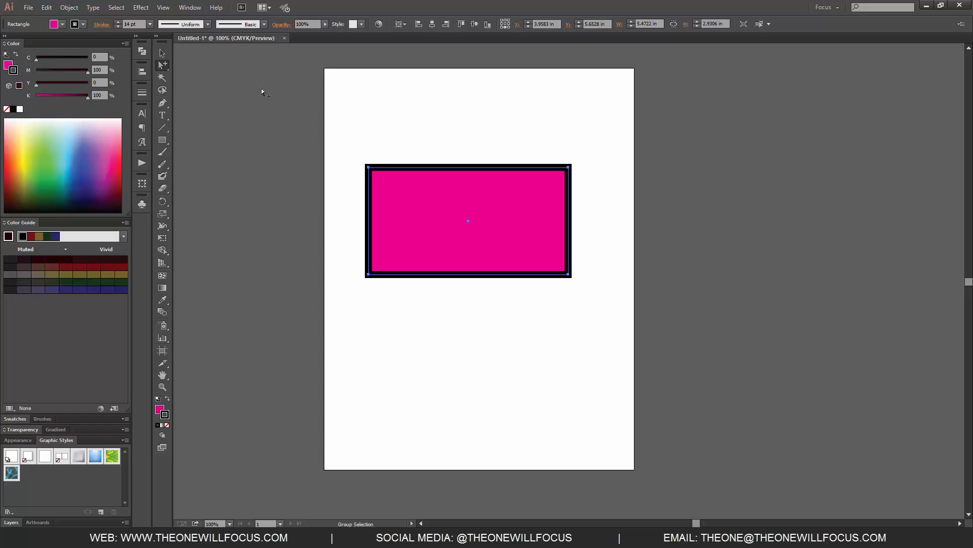
{"action": "left_click", "coordinate": [163, 54]}
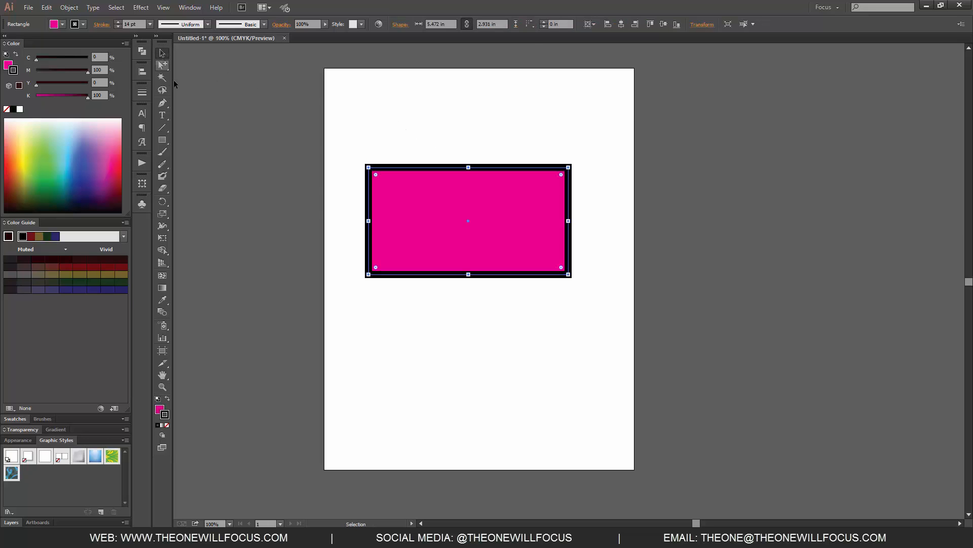
{"action": "left_click", "coordinate": [165, 94]}
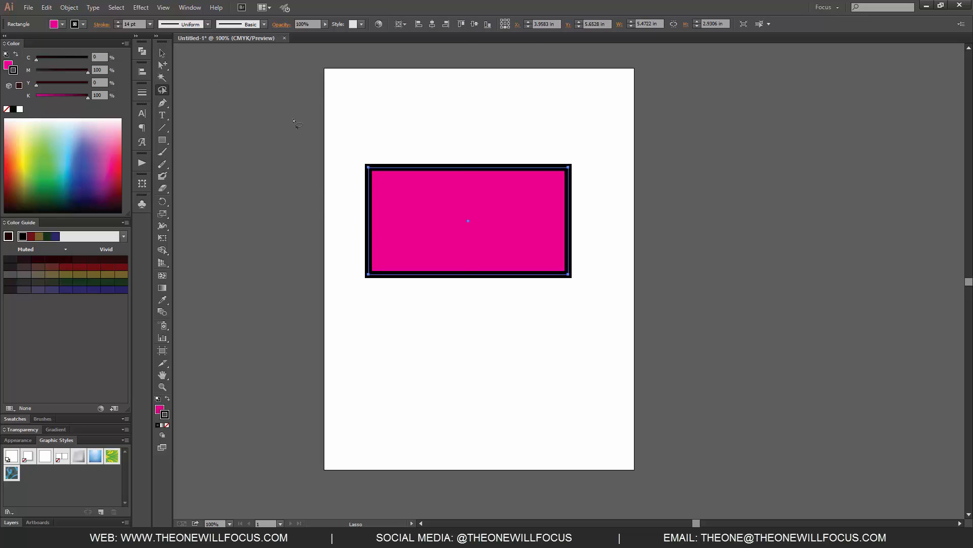
{"action": "mouse_move", "coordinate": [352, 148]}
{"action": "left_mouse_down"}
{"action": "mouse_move", "coordinate": [419, 119]}
{"action": "mouse_move", "coordinate": [578, 250]}
{"action": "mouse_move", "coordinate": [317, 240]}
{"action": "mouse_move", "coordinate": [376, 105]}
{"action": "left_mouse_up"}
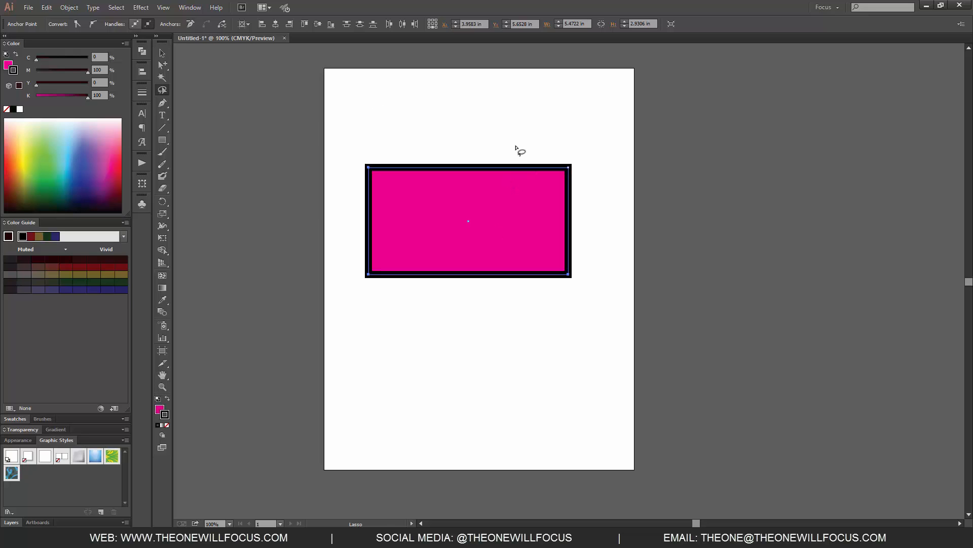
Delete the rectangle.
{"action": "key", "text": "v"}
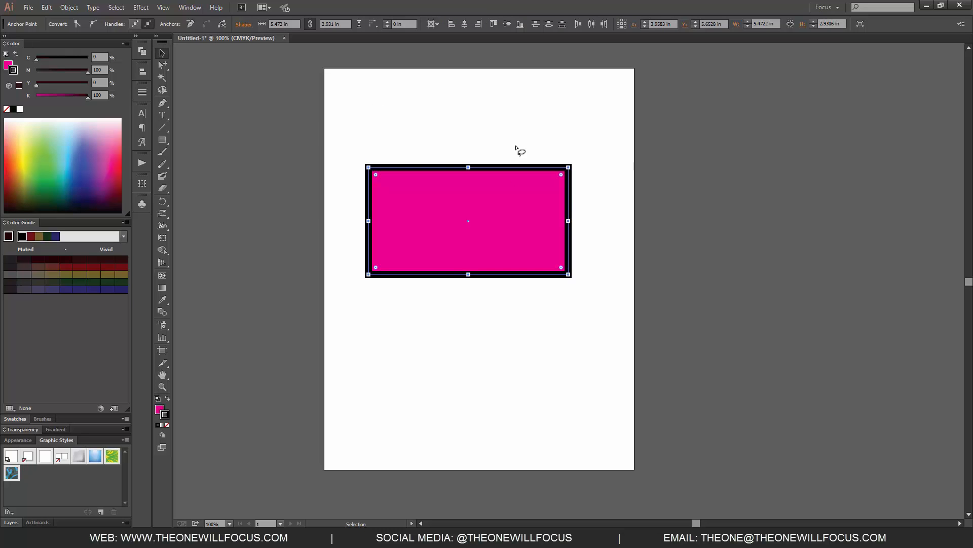
{"action": "key", "text": "Delete"}
Draw a closed nine-point lightning-bolt shape with the Pen tool and deselect it.
{"action": "key", "text": "p"}
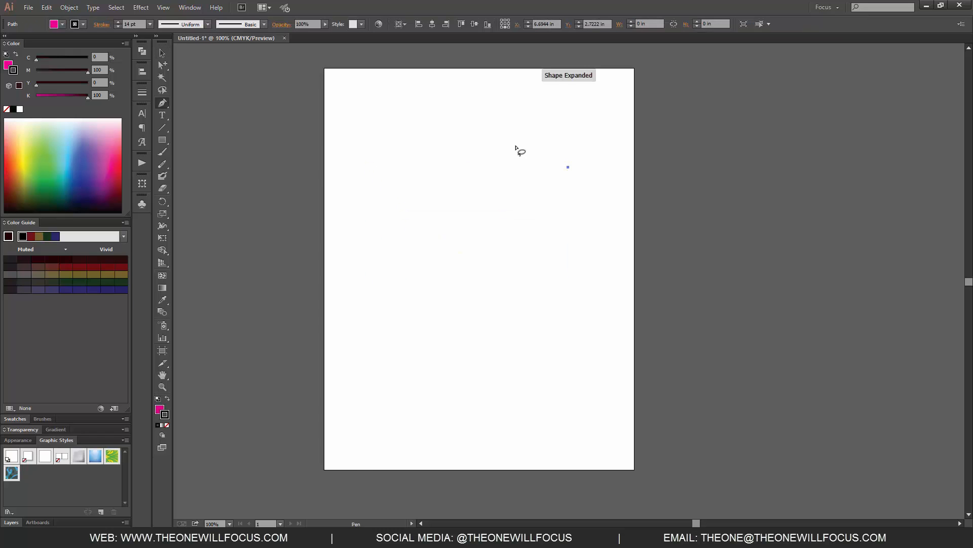
{"action": "left_click", "coordinate": [380, 261]}
{"action": "left_click", "coordinate": [488, 145]}
{"action": "left_click", "coordinate": [449, 284]}
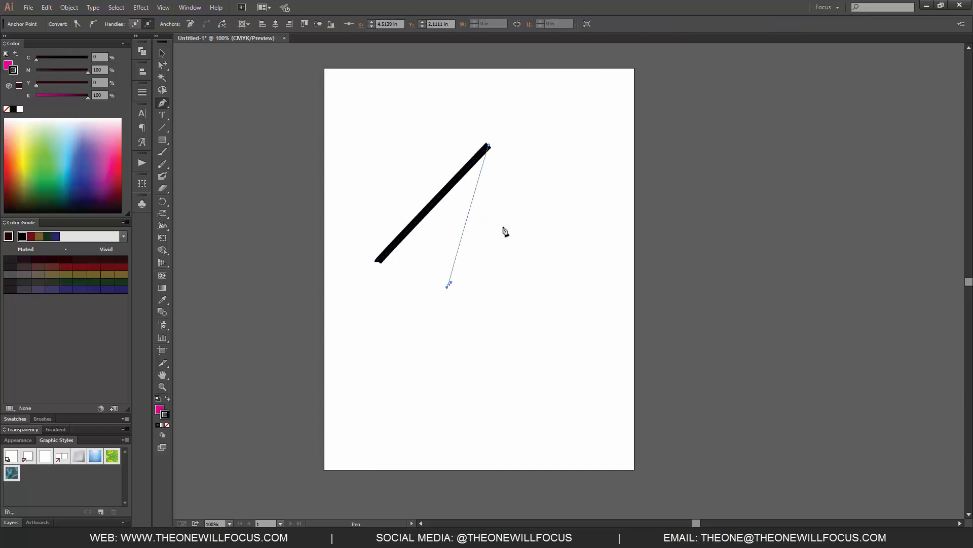
{"action": "left_click", "coordinate": [539, 206]}
{"action": "left_click", "coordinate": [558, 293]}
{"action": "left_click", "coordinate": [522, 388]}
{"action": "left_click", "coordinate": [490, 296]}
{"action": "left_click", "coordinate": [443, 362]}
{"action": "left_click", "coordinate": [409, 293]}
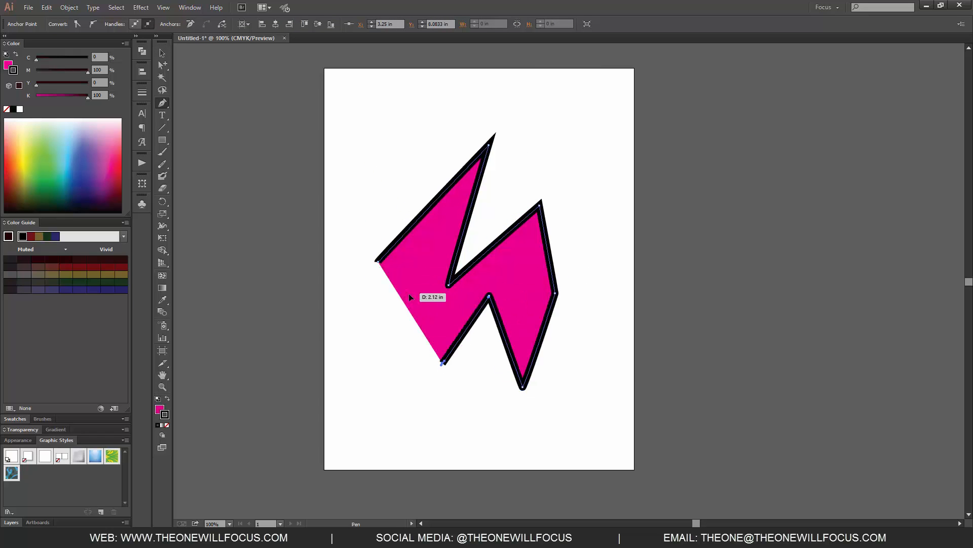
{"action": "left_click", "coordinate": [437, 247]}
{"action": "left_click", "coordinate": [380, 261]}
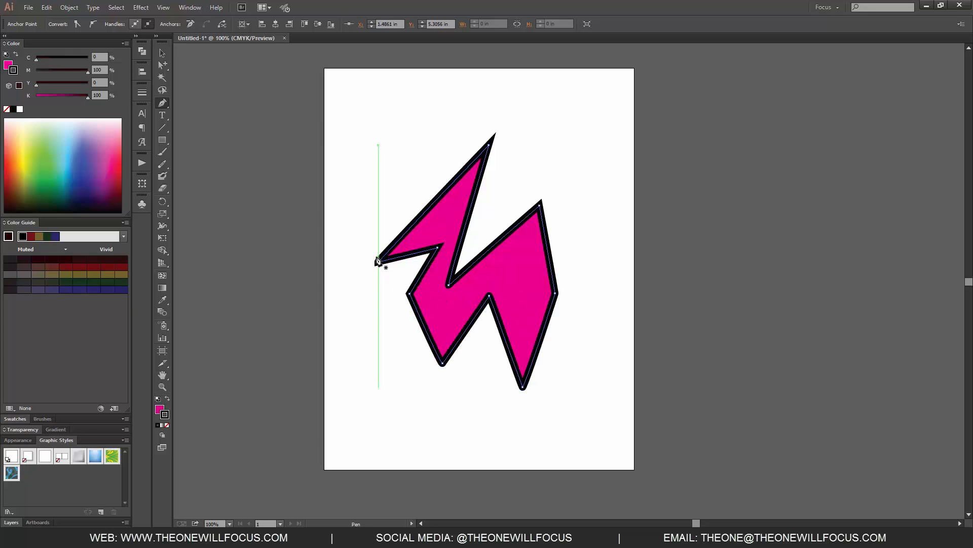
{"action": "key", "text": "v"}
{"action": "left_click", "coordinate": [653, 295]}
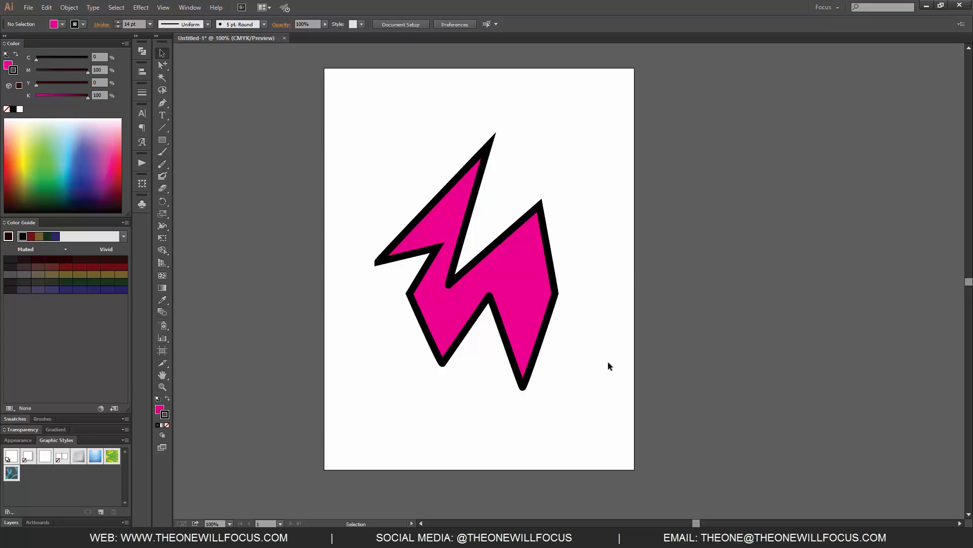
Select the lightning shape, open the Move dialog with preview, and set the horizontal offset to -1 in.
{"action": "left_click_drag", "start_coordinate": [608, 366], "coordinate": [343, 116]}
{"action": "left_click", "coordinate": [71, 8]}
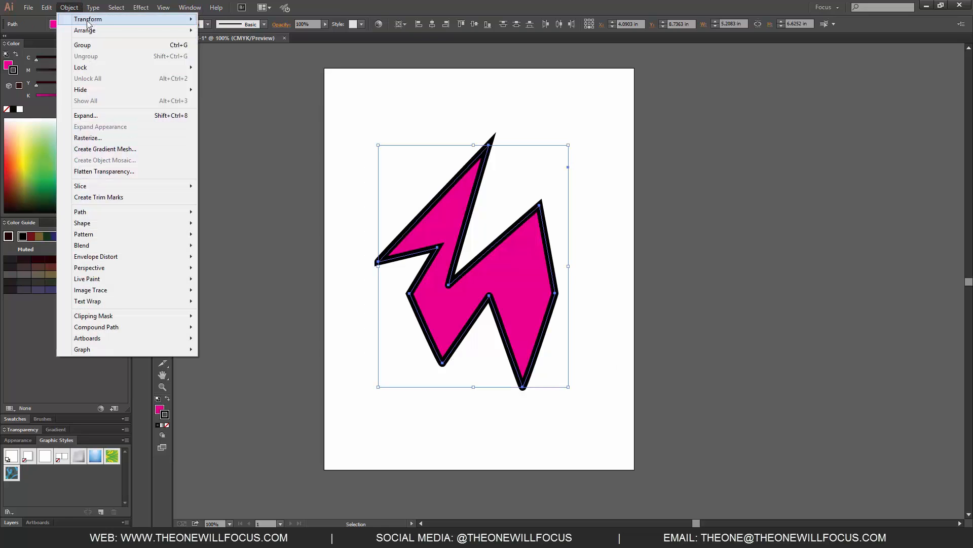
{"action": "mouse_move", "coordinate": [94, 22]}
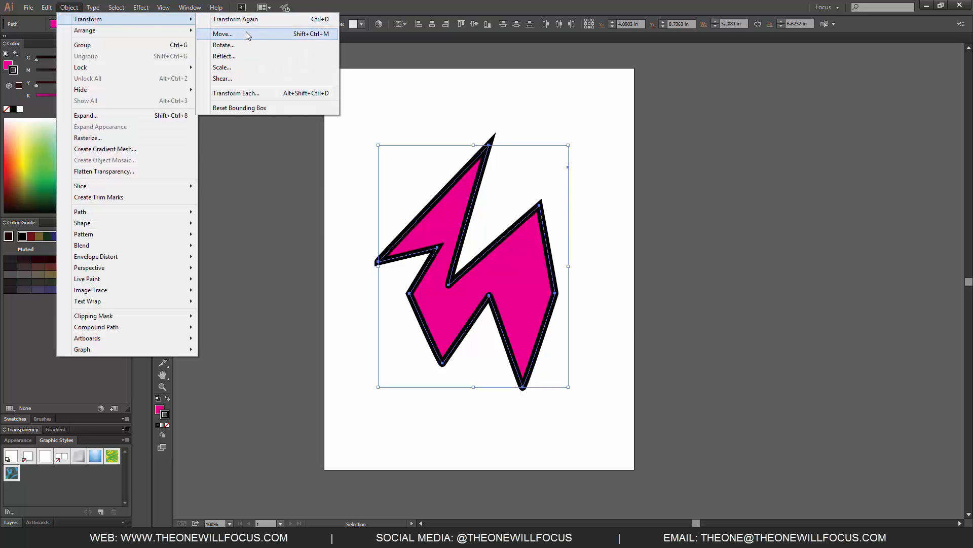
{"action": "left_click", "coordinate": [223, 34]}
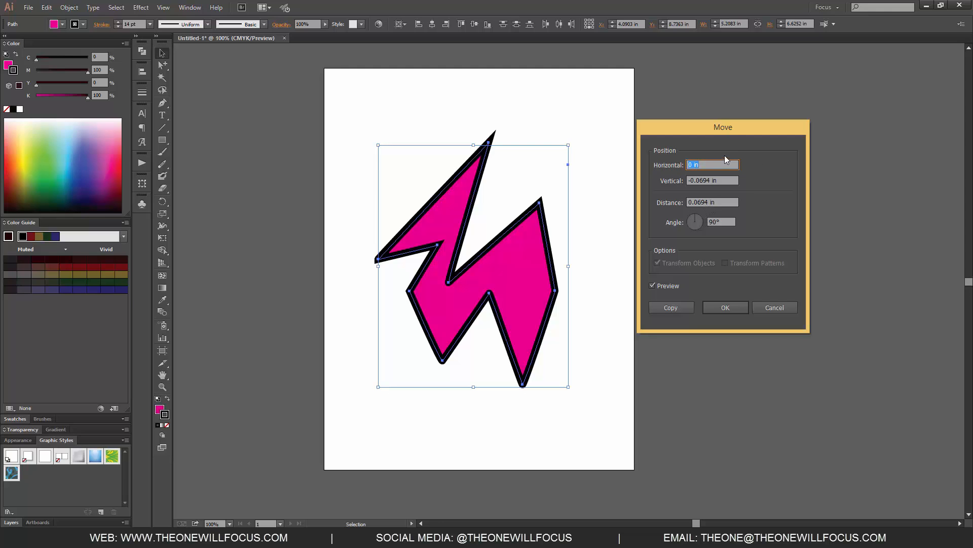
{"action": "key", "text": "Up"}
{"action": "key", "text": "Up"}
{"action": "key", "text": "Down"}
{"action": "key", "text": "Down"}
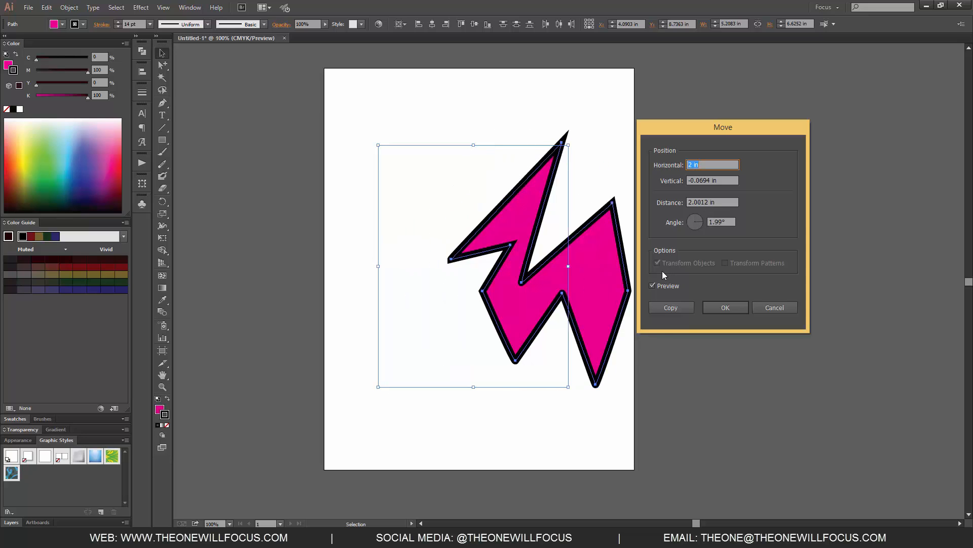
{"action": "key", "text": "Down"}
{"action": "key", "text": "Down"}
{"action": "key", "text": "Down"}
{"action": "key", "text": "Down"}
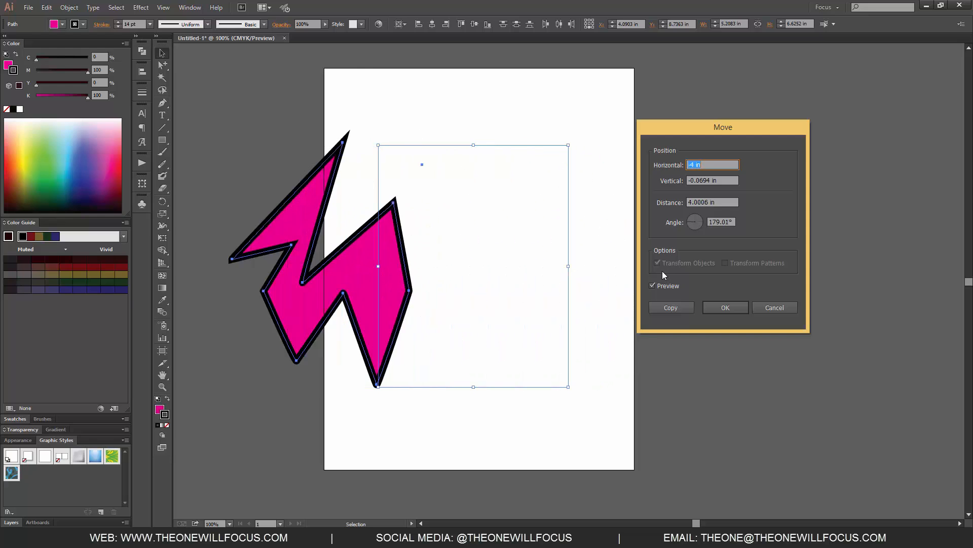
{"action": "key", "text": "Up"}
{"action": "key", "text": "Up"}
{"action": "key", "text": "Up"}
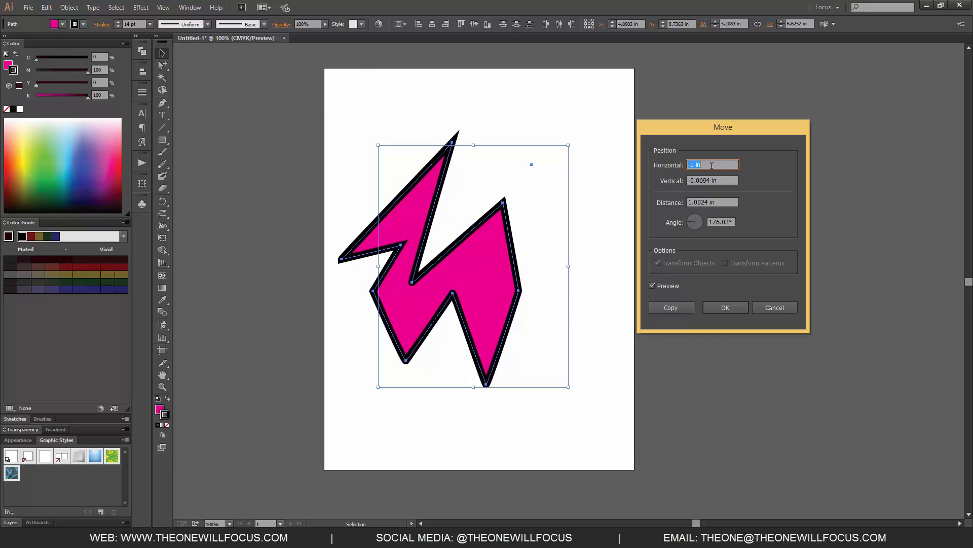
Set the move's vertical offset to -2 in and its horizontal offset to 1 in.
{"action": "left_click", "coordinate": [739, 177]}
{"action": "key", "text": "Up"}
{"action": "key", "text": "Up"}
{"action": "key", "text": "Up"}
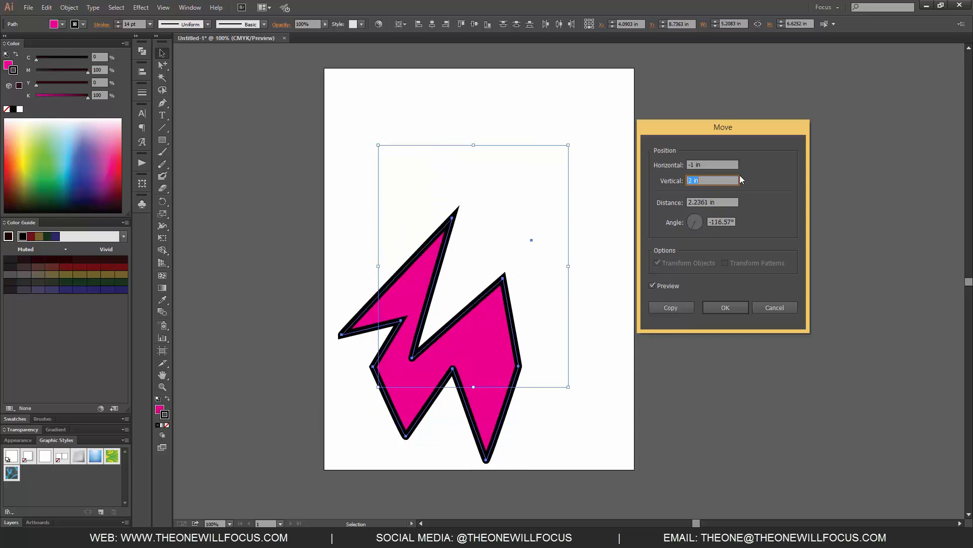
{"action": "key", "text": "Down"}
{"action": "key", "text": "Down"}
{"action": "key", "text": "Down"}
{"action": "key", "text": "Down"}
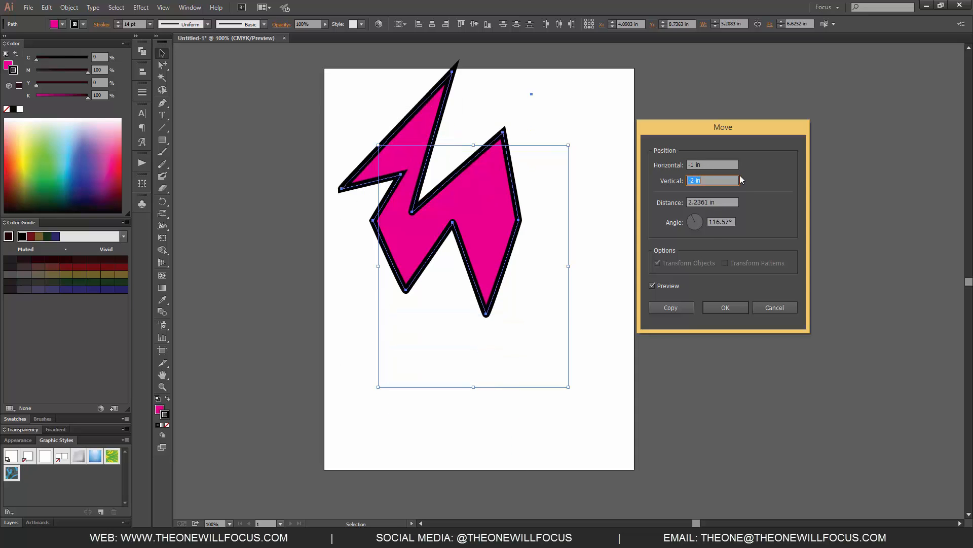
{"action": "left_click", "coordinate": [701, 162]}
{"action": "key", "text": "Up"}
{"action": "key", "text": "Up"}
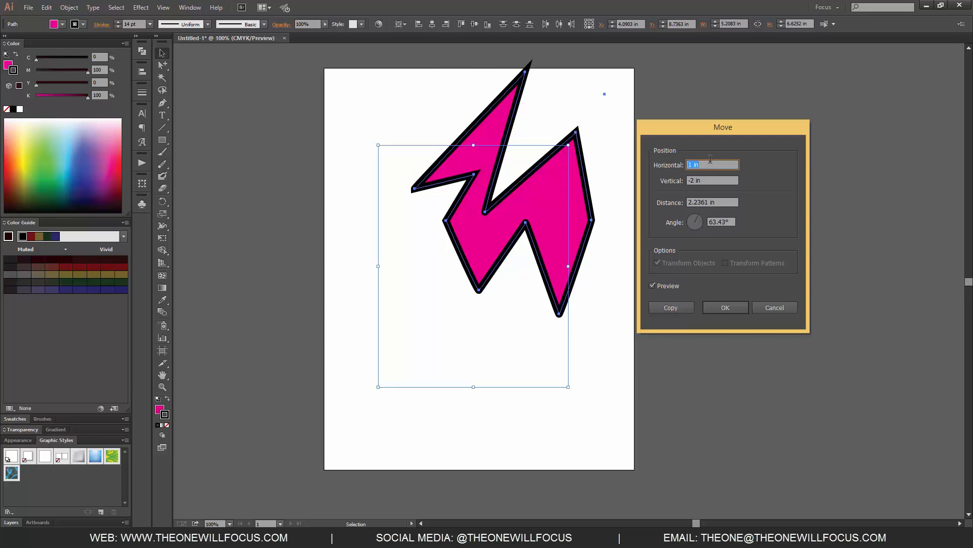
Set the move distance to 1 in and create a moved copy of the lightning shape.
{"action": "key", "text": "Tab"}
{"action": "key", "text": "Tab"}
{"action": "key", "text": "Up"}
{"action": "key", "text": "Up"}
{"action": "key", "text": "Up"}
{"action": "key", "text": "Up"}
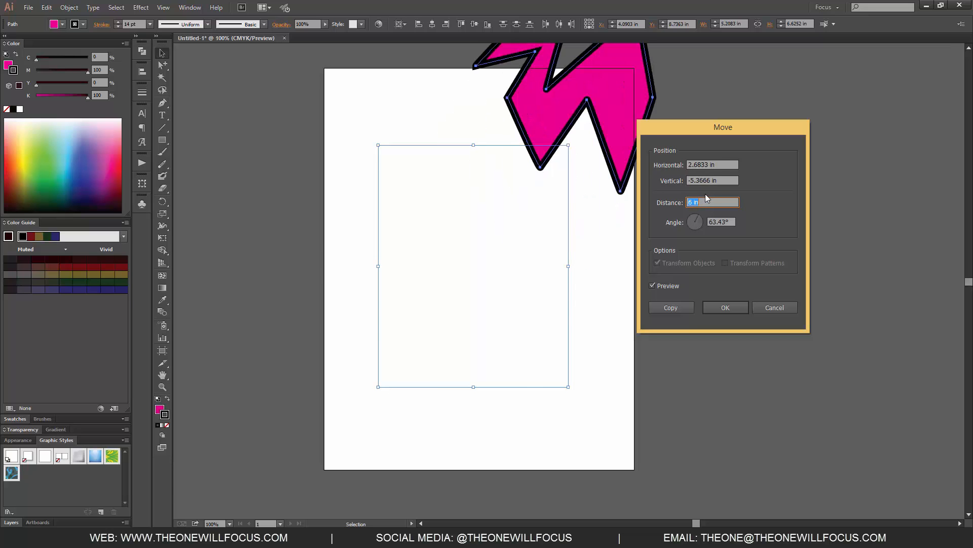
{"action": "key", "text": "Down"}
{"action": "key", "text": "Down"}
{"action": "key", "text": "Down"}
{"action": "key", "text": "Down"}
{"action": "key", "text": "Down"}
{"action": "key", "text": "Down"}
{"action": "key", "text": "Down"}
{"action": "key", "text": "Down"}
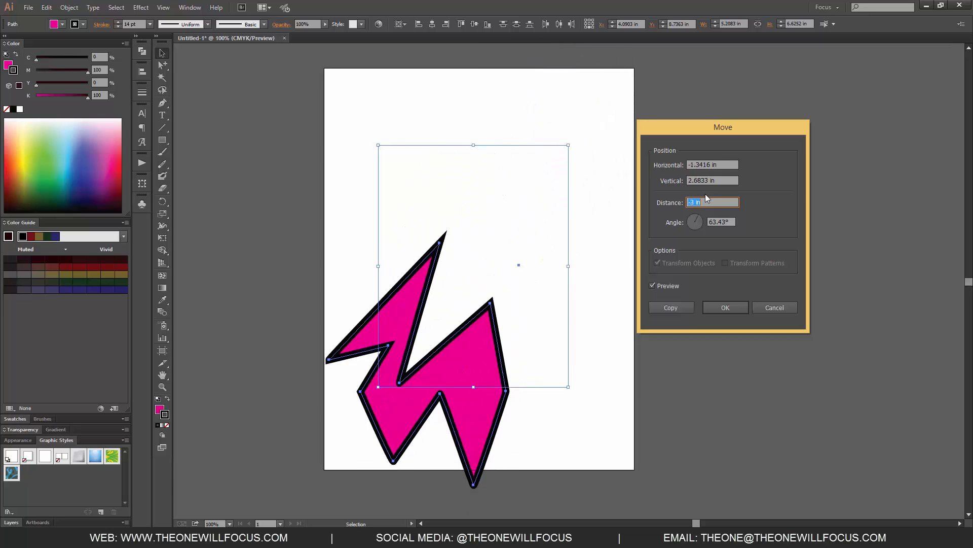
{"action": "key", "text": "Up"}
{"action": "key", "text": "Up"}
{"action": "key", "text": "Up"}
{"action": "key", "text": "Up"}
{"action": "key", "text": "Up"}
{"action": "key", "text": "Down"}
{"action": "key", "text": "Down"}
{"action": "key", "text": "Down"}
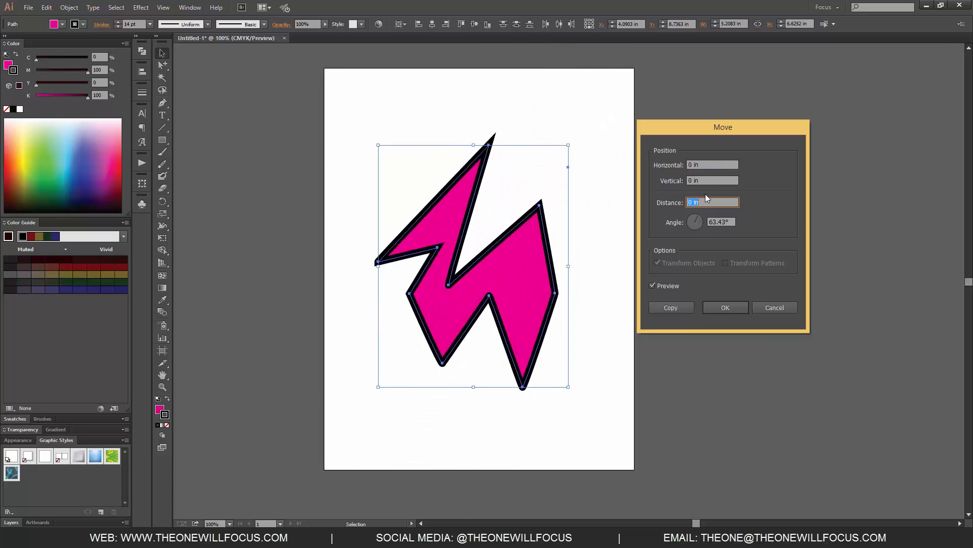
{"action": "key", "text": "Up"}
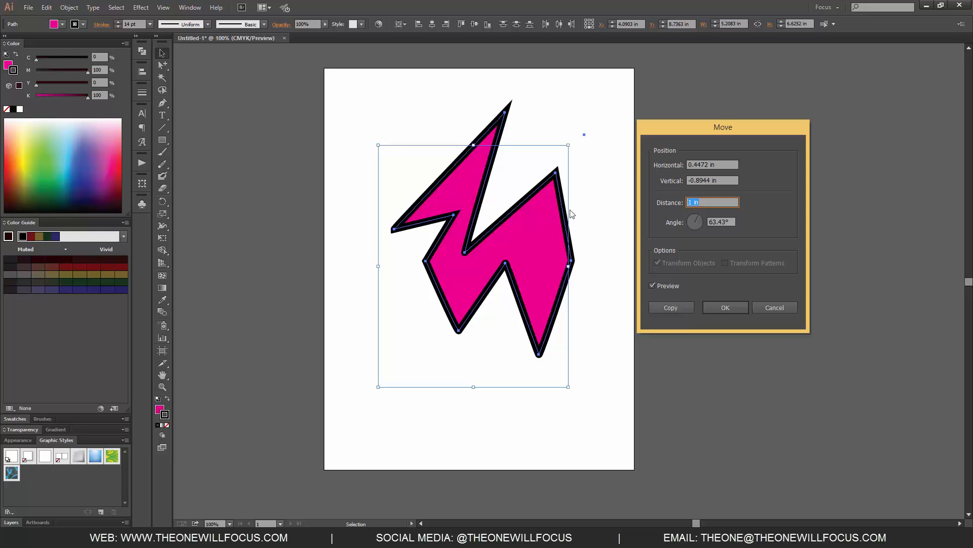
{"action": "left_click", "coordinate": [671, 308]}
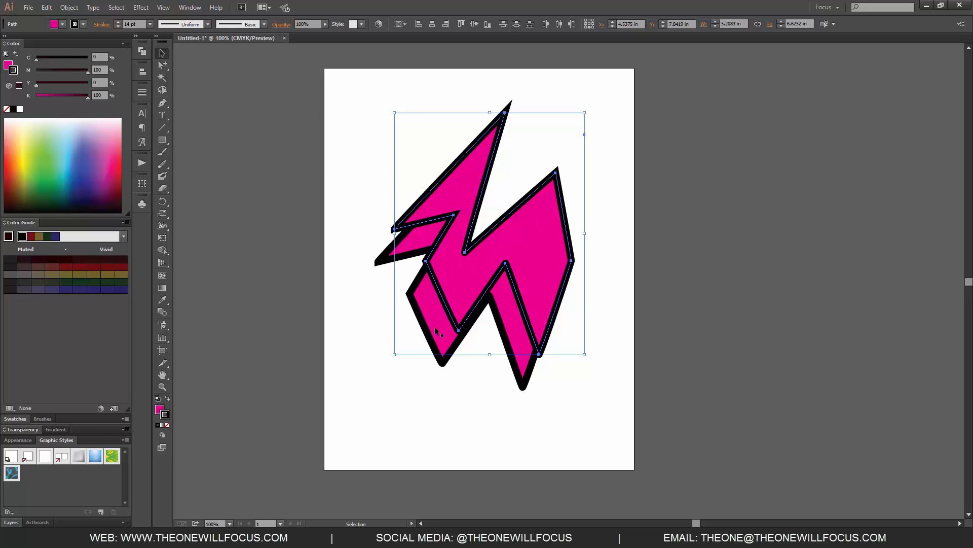
Delete the moved copy, then rotate the original lightning shape through a full 360° with preview on.
{"action": "key", "text": "Delete"}
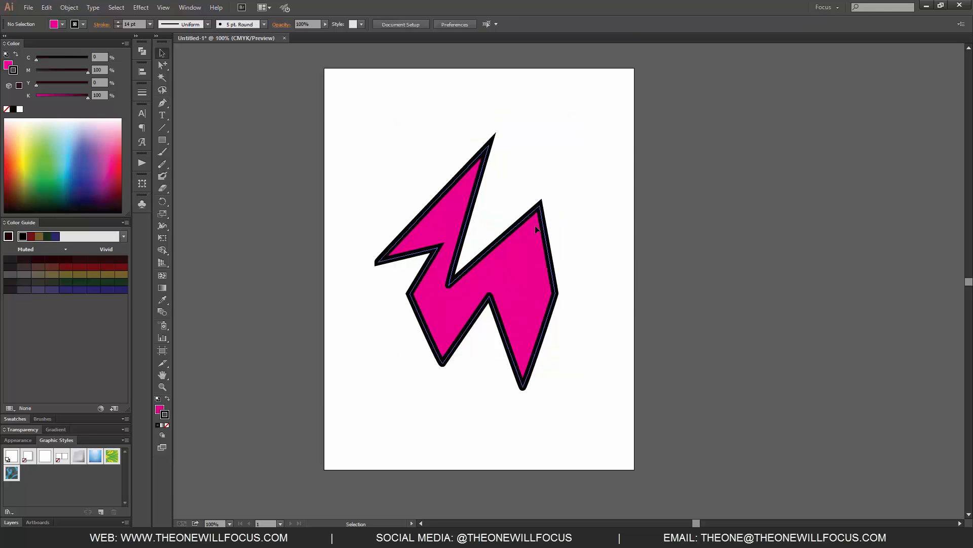
{"action": "left_click", "coordinate": [525, 237]}
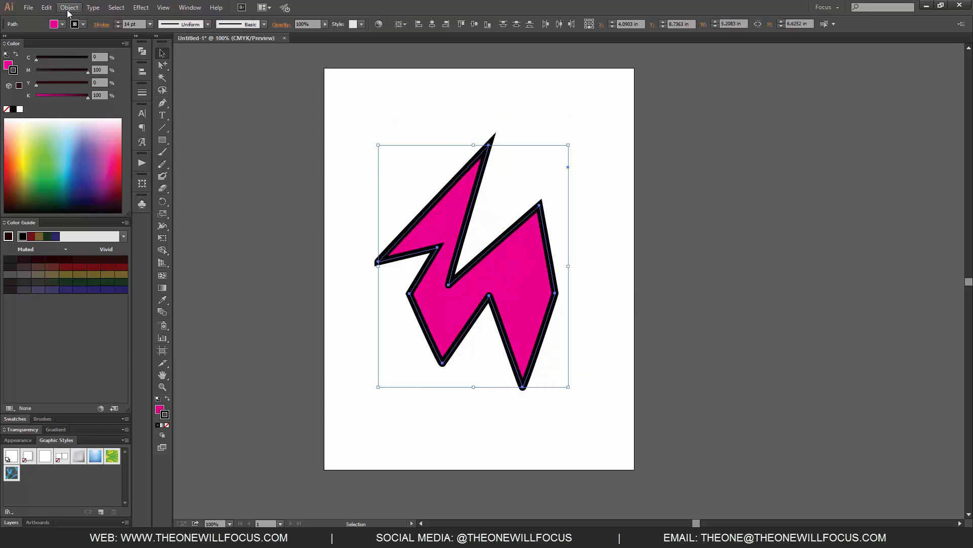
{"action": "left_click", "coordinate": [69, 7]}
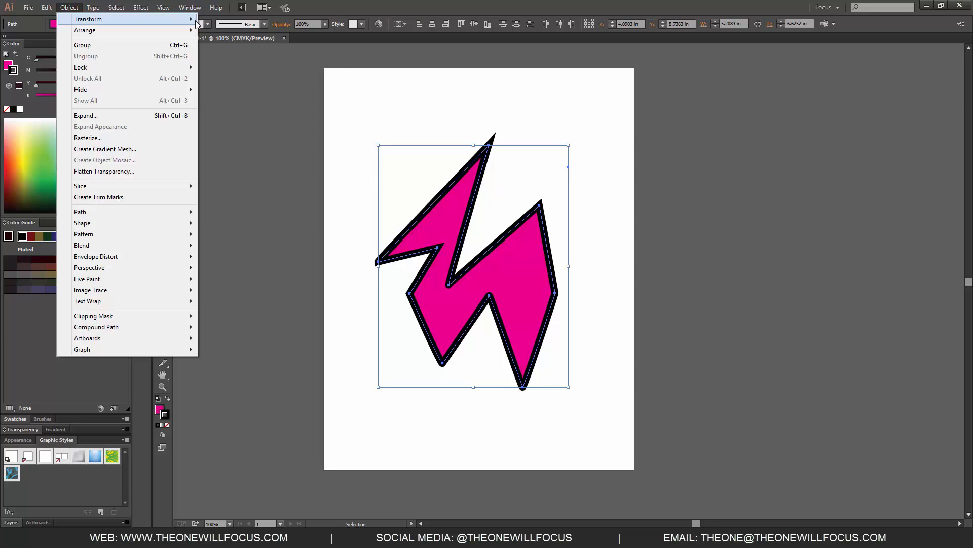
{"action": "mouse_move", "coordinate": [192, 19]}
{"action": "left_click", "coordinate": [226, 45]}
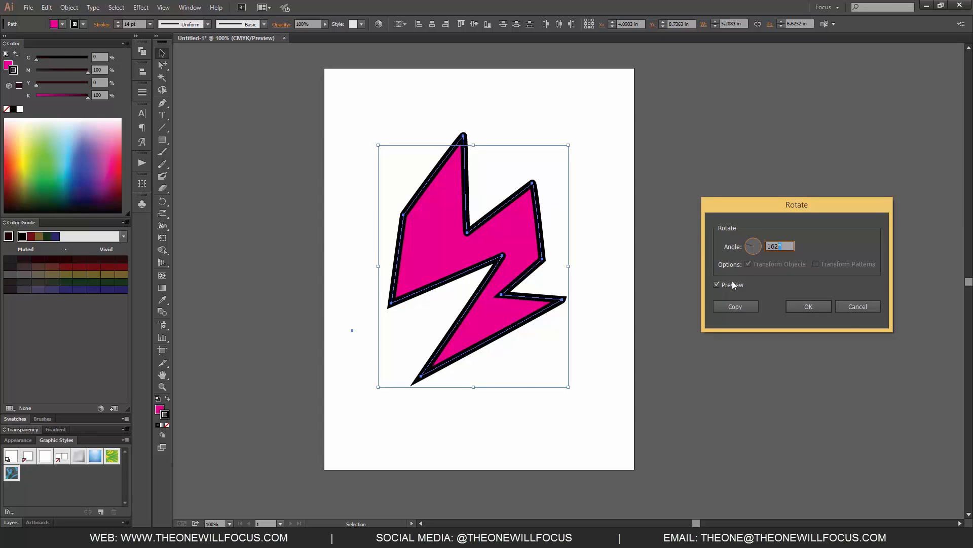
{"action": "key", "text": "shift+Up"}
{"action": "key", "text": "shift+Up"}
{"action": "key", "text": "shift+Up"}
{"action": "key", "text": "shift+Up"}
{"action": "key", "text": "shift+Up"}
{"action": "key", "text": "shift+Up"}
{"action": "key", "text": "shift+Up"}
{"action": "key", "text": "shift+Up"}
{"action": "key", "text": "shift+Up"}
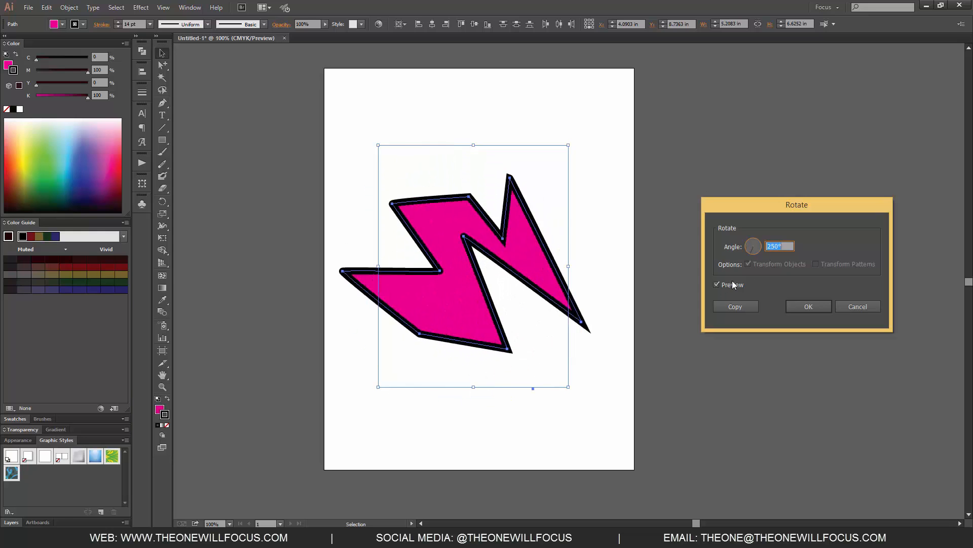
{"action": "key", "text": "shift+Up"}
{"action": "key", "text": "shift+Up"}
{"action": "key", "text": "shift+Up"}
{"action": "key", "text": "shift+Up"}
{"action": "key", "text": "shift+Up"}
{"action": "key", "text": "shift+Up"}
{"action": "key", "text": "shift+Up"}
{"action": "key", "text": "shift+Up"}
{"action": "key", "text": "shift+Up"}
{"action": "key", "text": "shift+Up"}
{"action": "key", "text": "shift+Up"}
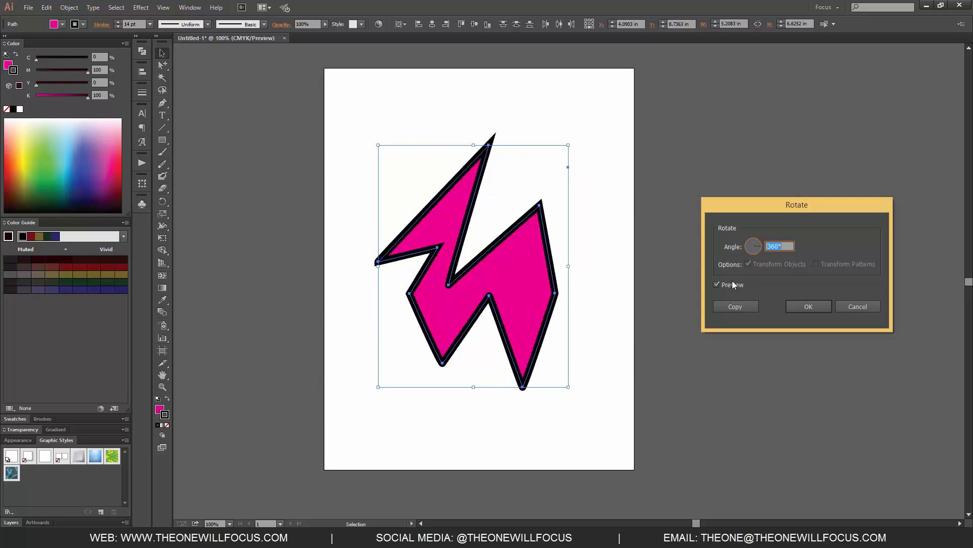
{"action": "key", "text": "Return"}
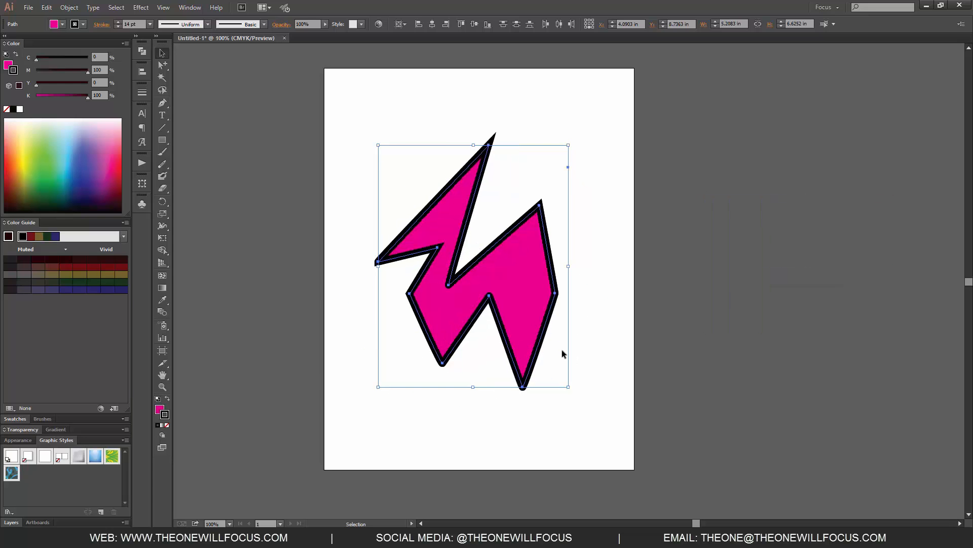
Drag a copy of the lightning shape to the right and delete it.
{"action": "left_click_drag", "start_coordinate": [527, 313], "coordinate": [608, 312]}
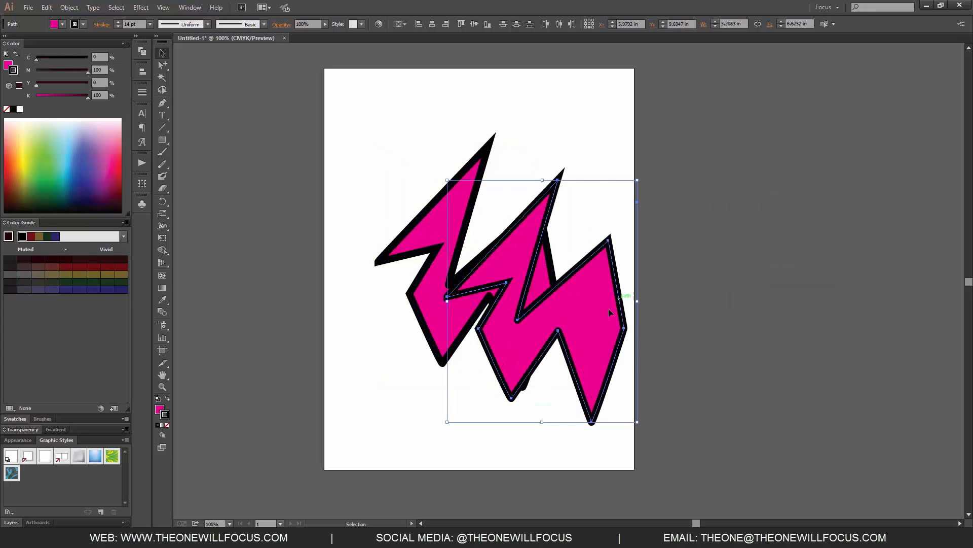
{"action": "key", "text": "Delete"}
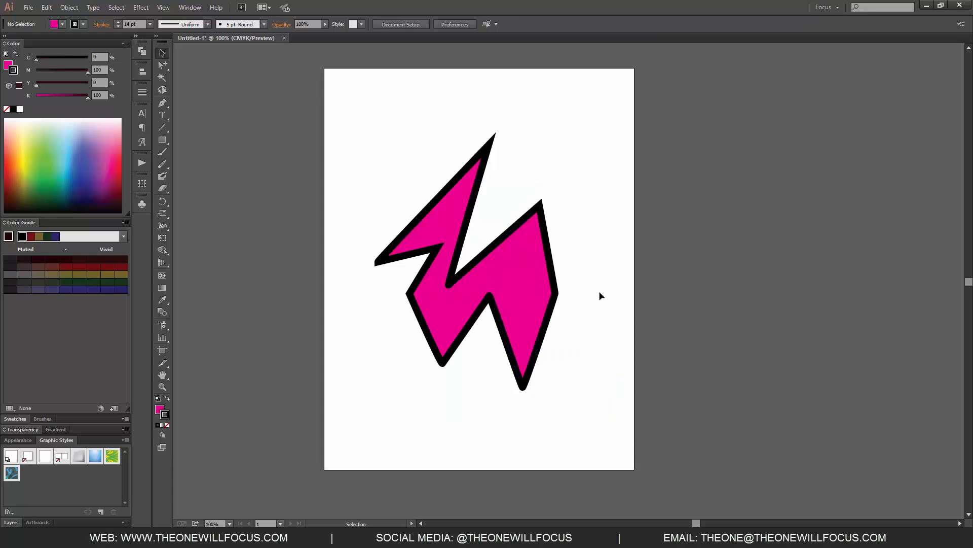
Select the lightning shape and reflect it across an angled axis using the Reflect dialog.
{"action": "left_click_drag", "start_coordinate": [370, 122], "coordinate": [600, 400]}
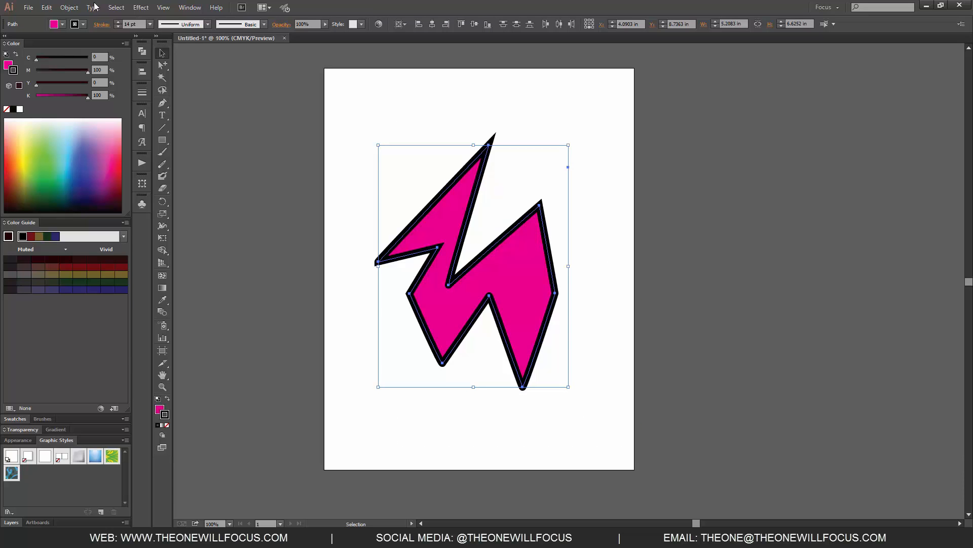
{"action": "left_click", "coordinate": [69, 7]}
{"action": "mouse_move", "coordinate": [187, 22]}
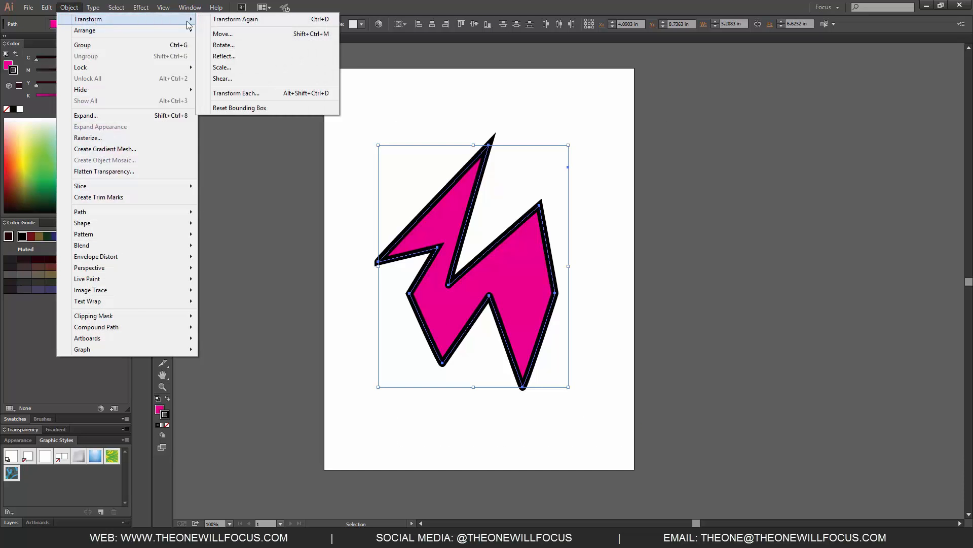
{"action": "left_click", "coordinate": [228, 56]}
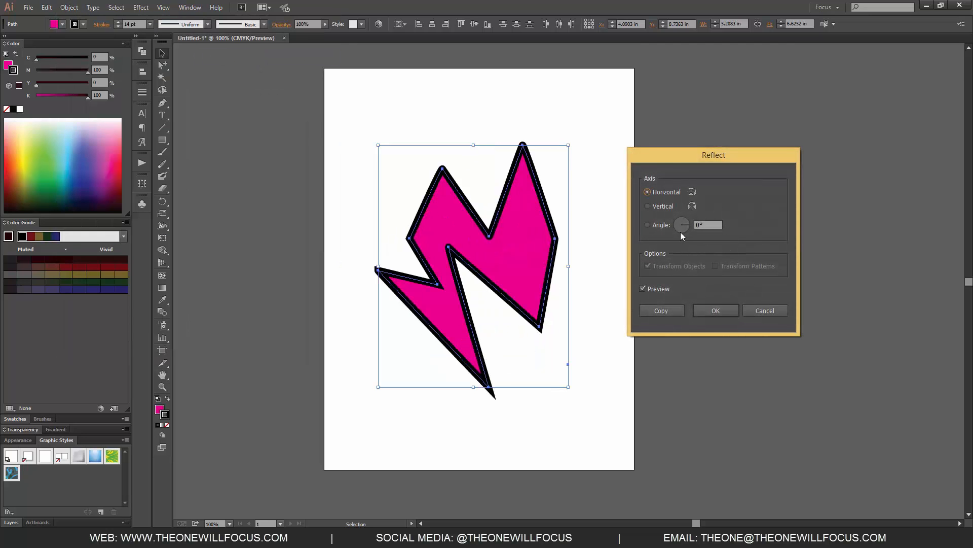
{"action": "left_click", "coordinate": [661, 205]}
{"action": "left_click", "coordinate": [667, 191]}
{"action": "left_click", "coordinate": [661, 226]}
{"action": "key", "text": "shift+Up"}
{"action": "key", "text": "shift+Up"}
{"action": "key", "text": "shift+Up"}
{"action": "key", "text": "shift+Up"}
{"action": "key", "text": "shift+Up"}
{"action": "key", "text": "shift+Up"}
{"action": "key", "text": "shift+Up"}
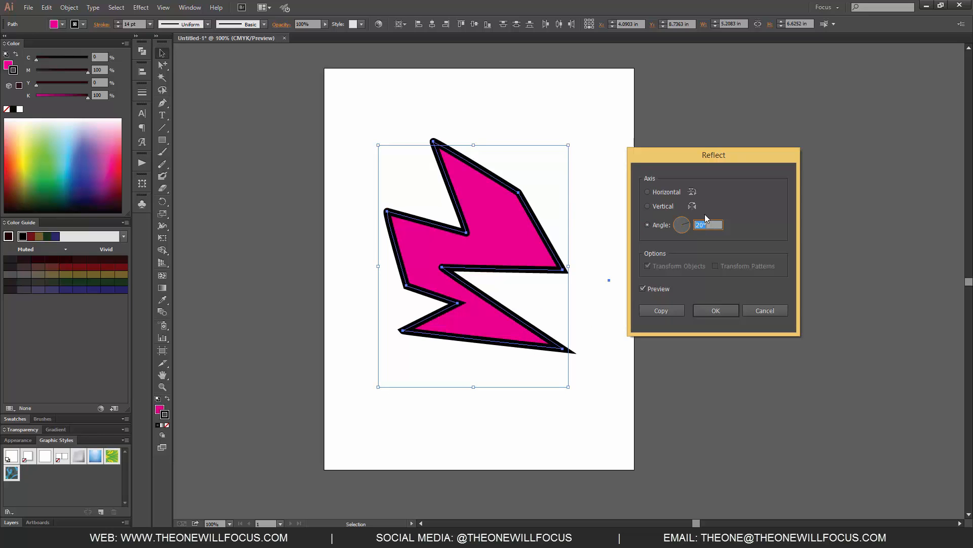
{"action": "key", "text": "shift+Down"}
{"action": "key", "text": "shift+Down"}
{"action": "key", "text": "shift+Down"}
{"action": "key", "text": "shift+Down"}
{"action": "key", "text": "shift+Down"}
{"action": "left_click", "coordinate": [708, 307]}
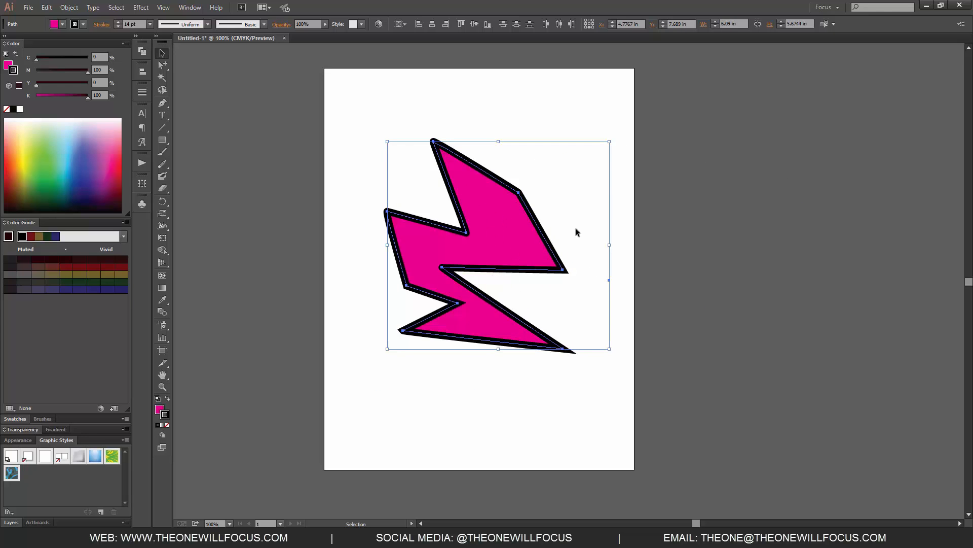
Open the Scale dialog and preview a non-uniform scale with the horizontal value at 140%.
{"action": "left_click", "coordinate": [140, 9]}
{"action": "mouse_move", "coordinate": [69, 7]}
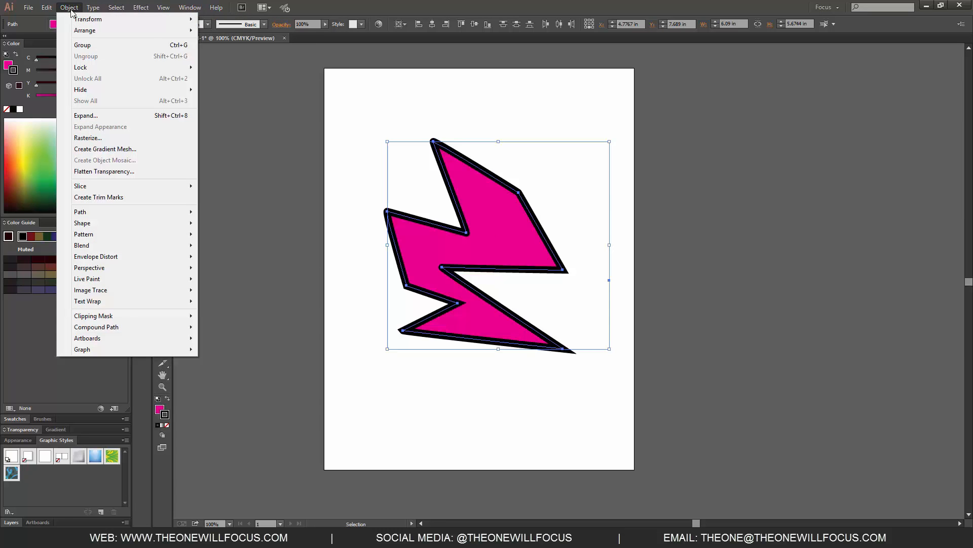
{"action": "mouse_move", "coordinate": [90, 20]}
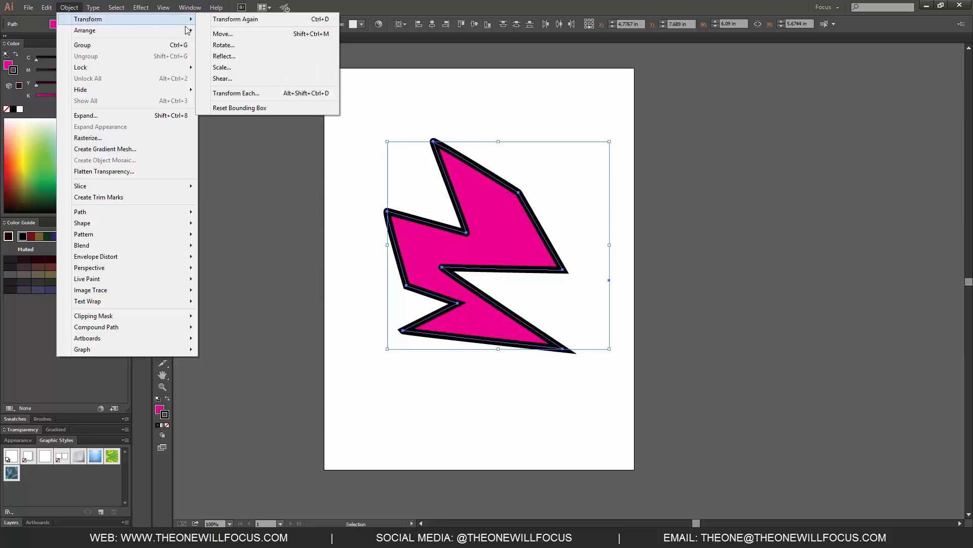
{"action": "left_click", "coordinate": [233, 67]}
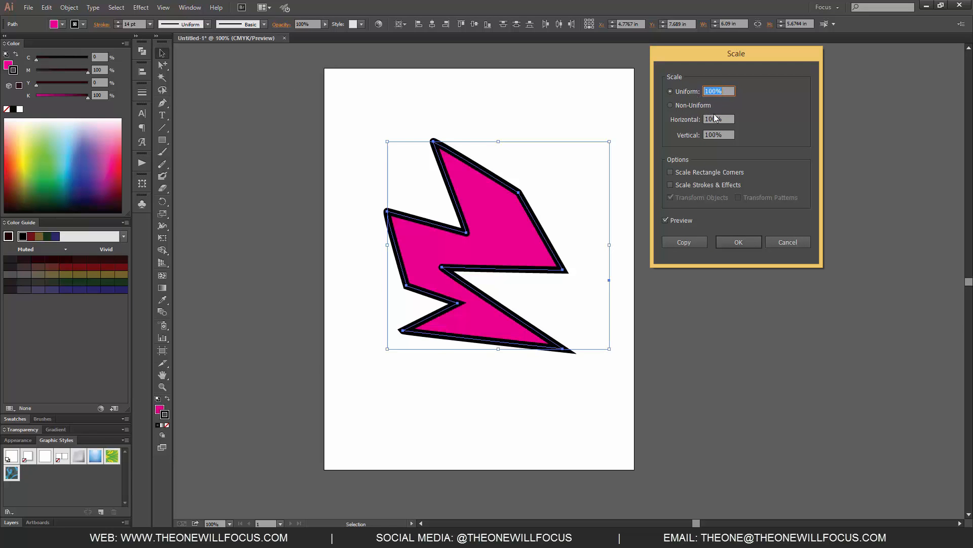
{"action": "key", "text": "shift+Up"}
{"action": "key", "text": "shift+Up"}
{"action": "key", "text": "shift+Up"}
{"action": "key", "text": "shift+Up"}
{"action": "key", "text": "shift+Up"}
{"action": "key", "text": "shift+Down"}
{"action": "key", "text": "shift+Down"}
{"action": "key", "text": "shift+Down"}
{"action": "key", "text": "shift+Down"}
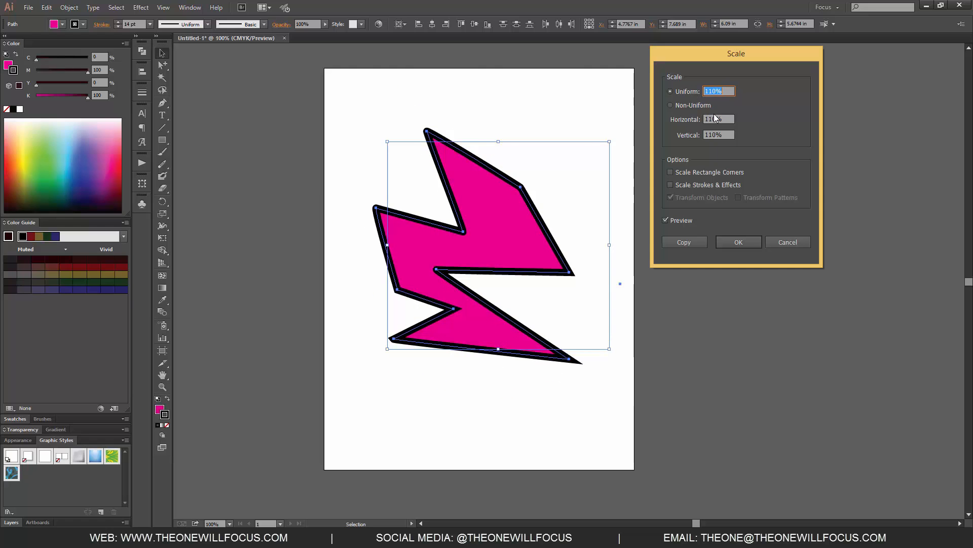
{"action": "left_click", "coordinate": [694, 104]}
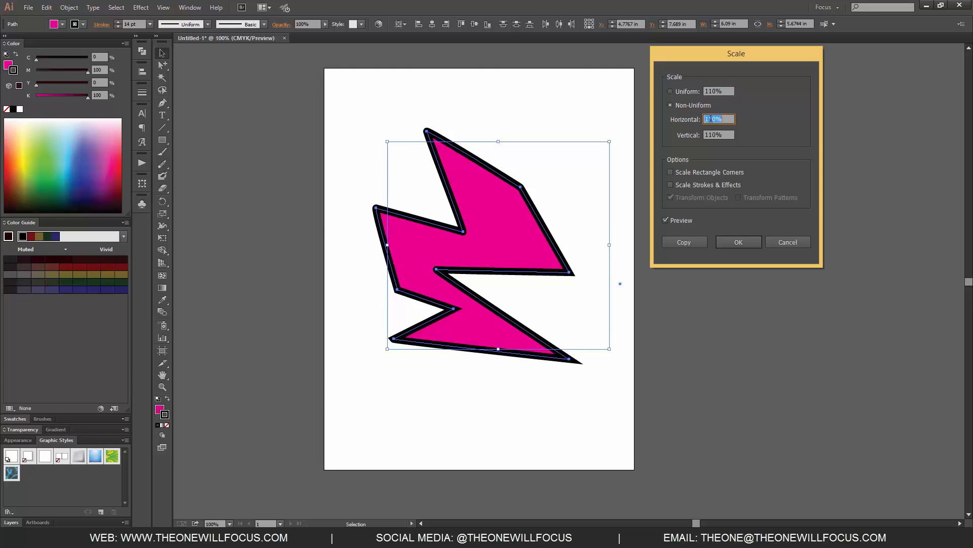
{"action": "key", "text": "shift+Up"}
{"action": "key", "text": "shift+Up"}
{"action": "key", "text": "shift+Up"}
{"action": "key", "text": "shift+Down"}
{"action": "key", "text": "shift+Down"}
{"action": "key", "text": "shift+Down"}
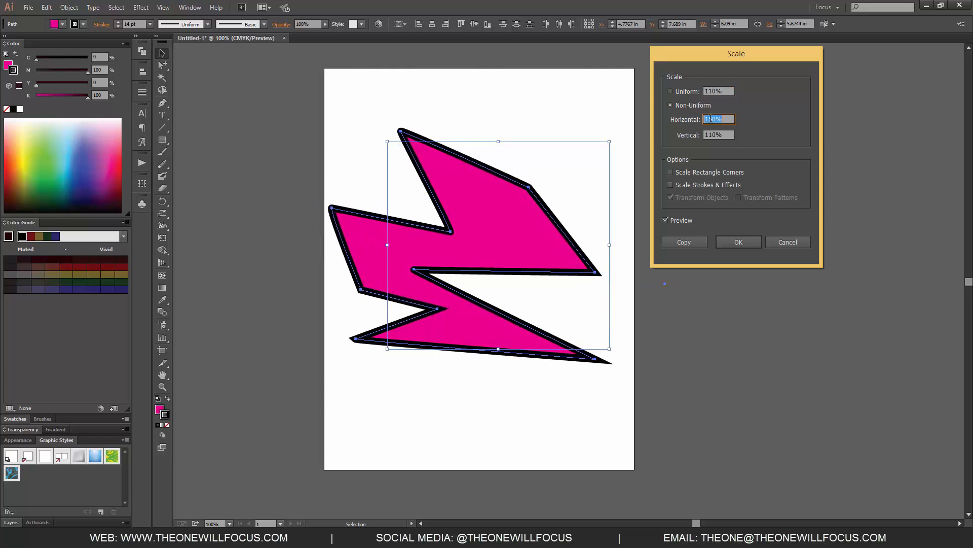
{"action": "key", "text": "shift+Up"}
{"action": "key", "text": "shift+Up"}
{"action": "key", "text": "shift+Up"}
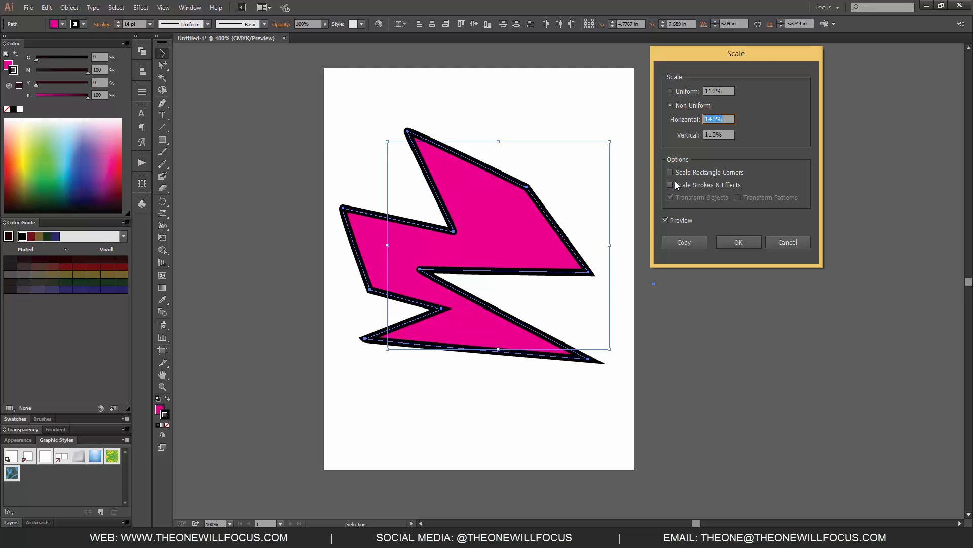
Preview a 230% uniform scale with Scale Strokes & Effects toggled, then cancel the Scale dialog.
{"action": "left_click", "coordinate": [670, 91]}
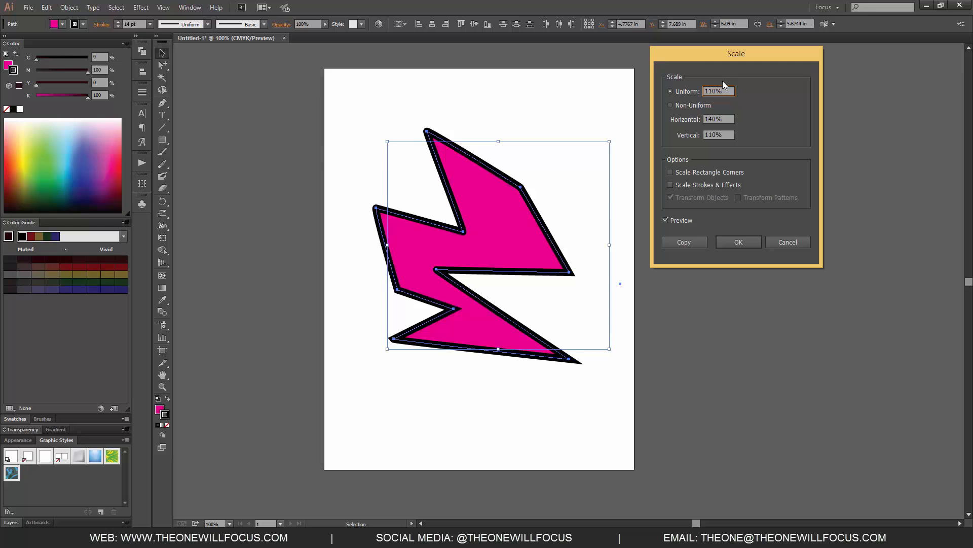
{"action": "key", "text": "shift+Up"}
{"action": "key", "text": "shift+Up"}
{"action": "key", "text": "shift+Up"}
{"action": "key", "text": "shift+Up"}
{"action": "key", "text": "shift+Up"}
{"action": "key", "text": "shift+Up"}
{"action": "key", "text": "shift+Up"}
{"action": "key", "text": "shift+Up"}
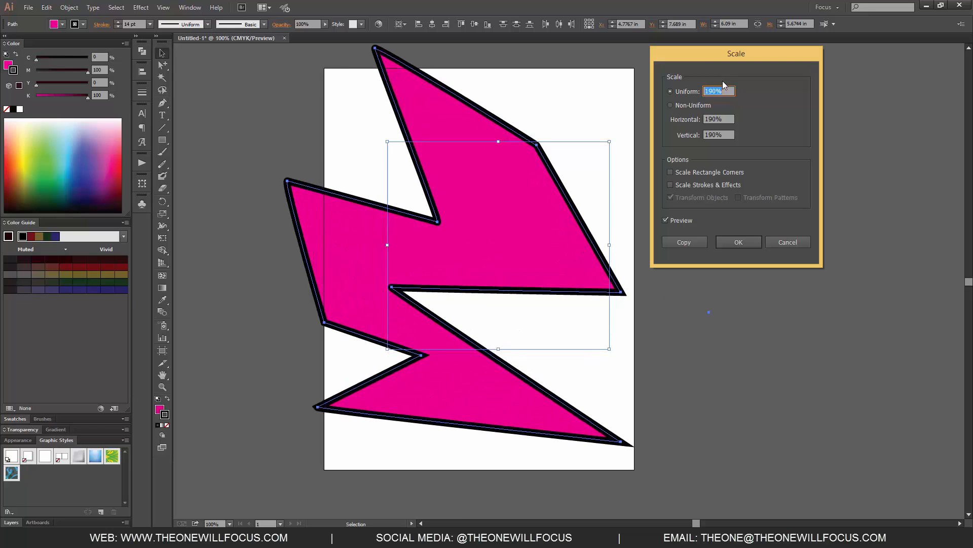
{"action": "key", "text": "shift+Up"}
{"action": "key", "text": "shift+Up"}
{"action": "key", "text": "shift+Up"}
{"action": "key", "text": "shift+Up"}
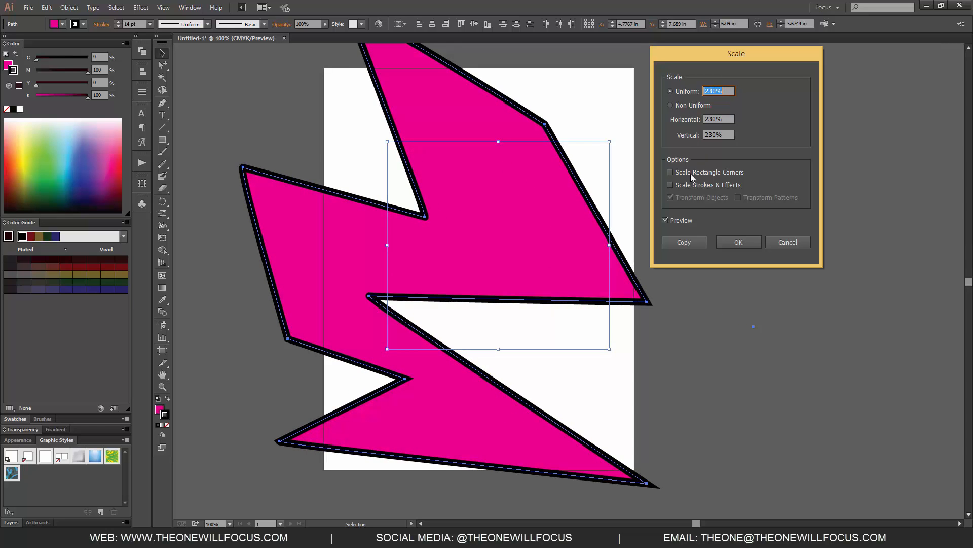
{"action": "left_click", "coordinate": [670, 185]}
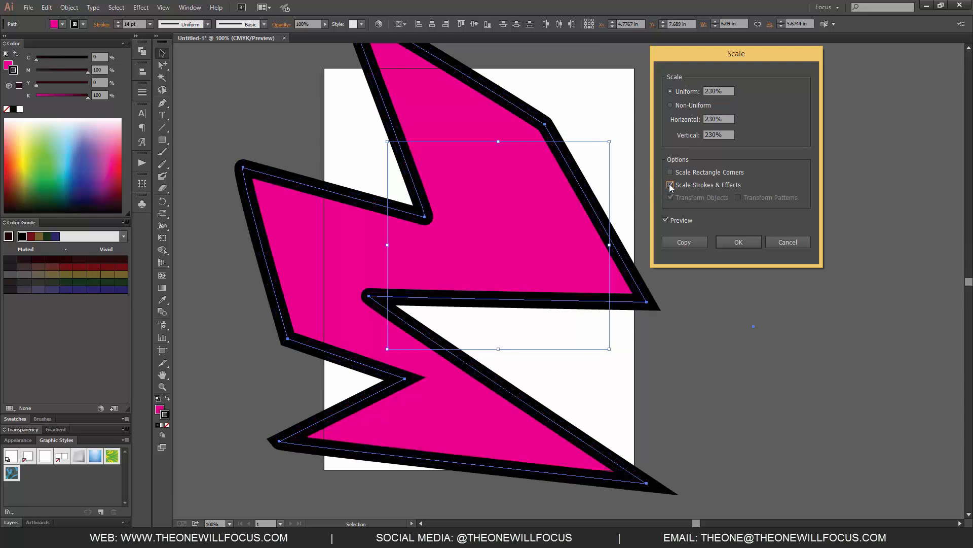
{"action": "left_click", "coordinate": [670, 185]}
{"action": "left_click", "coordinate": [670, 185]}
{"action": "left_click", "coordinate": [791, 243]}
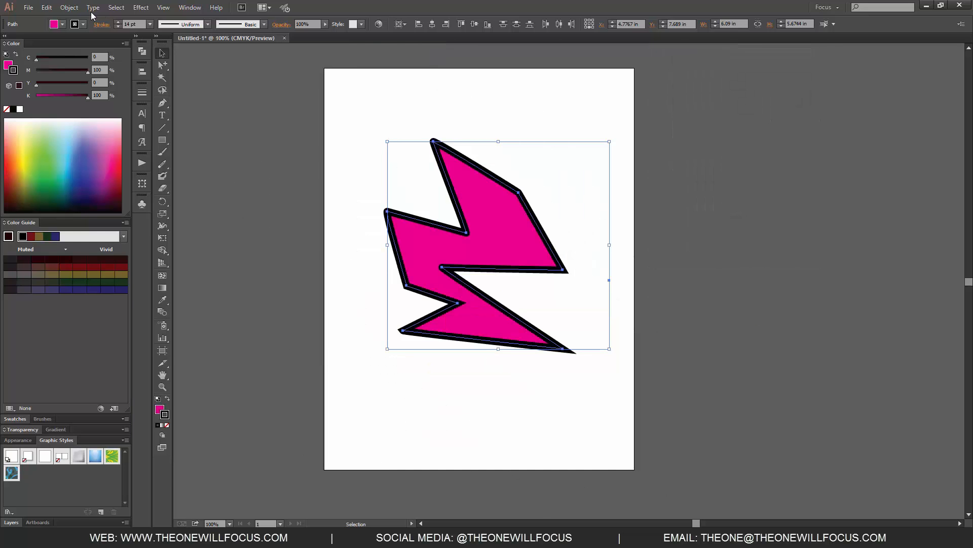
Open the Shear dialog for the lightning shape and try raising the shear angle to 90°.
{"action": "left_click", "coordinate": [69, 8]}
{"action": "mouse_move", "coordinate": [115, 20]}
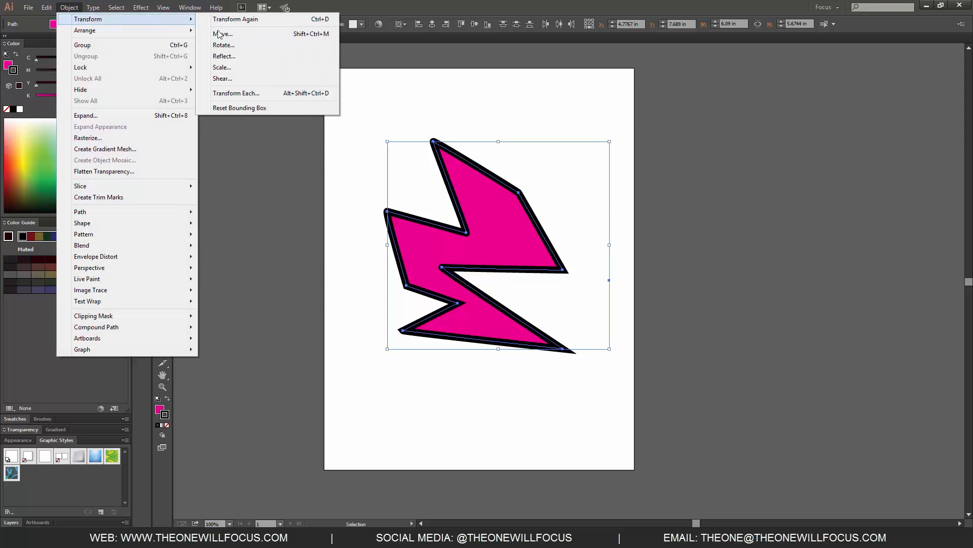
{"action": "left_click", "coordinate": [234, 78]}
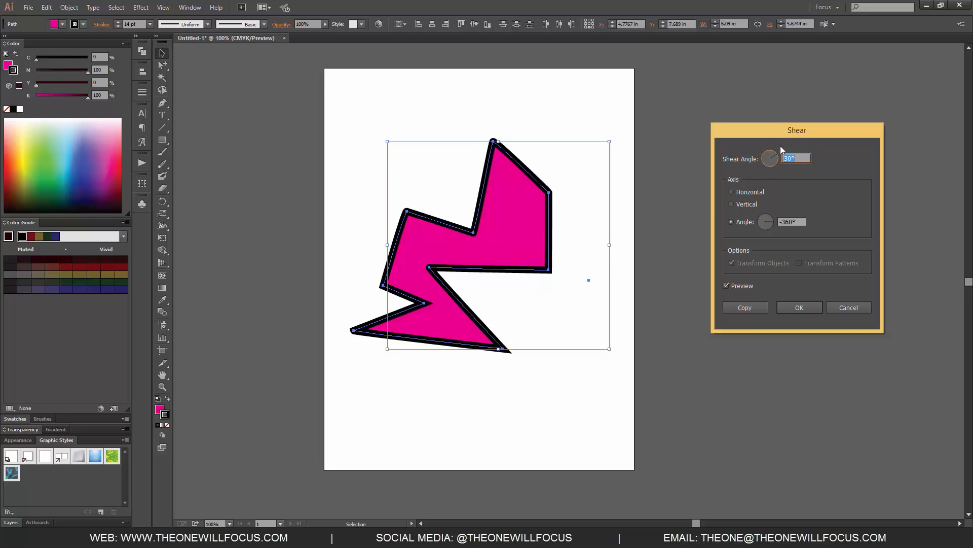
{"action": "key", "text": "shift+Up"}
{"action": "key", "text": "shift+Up"}
{"action": "key", "text": "shift+Up"}
{"action": "key", "text": "shift+Up"}
{"action": "key", "text": "shift+Up"}
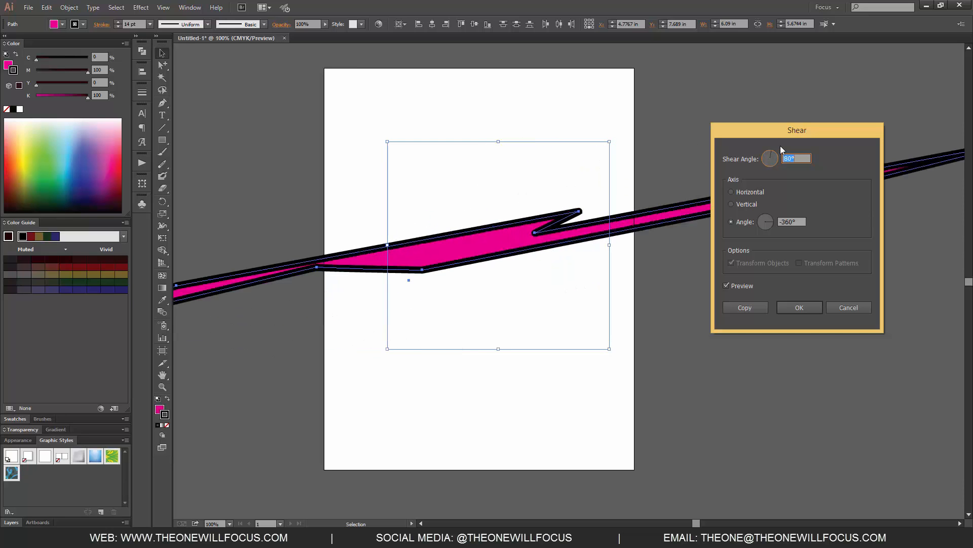
{"action": "key", "text": "shift+Up"}
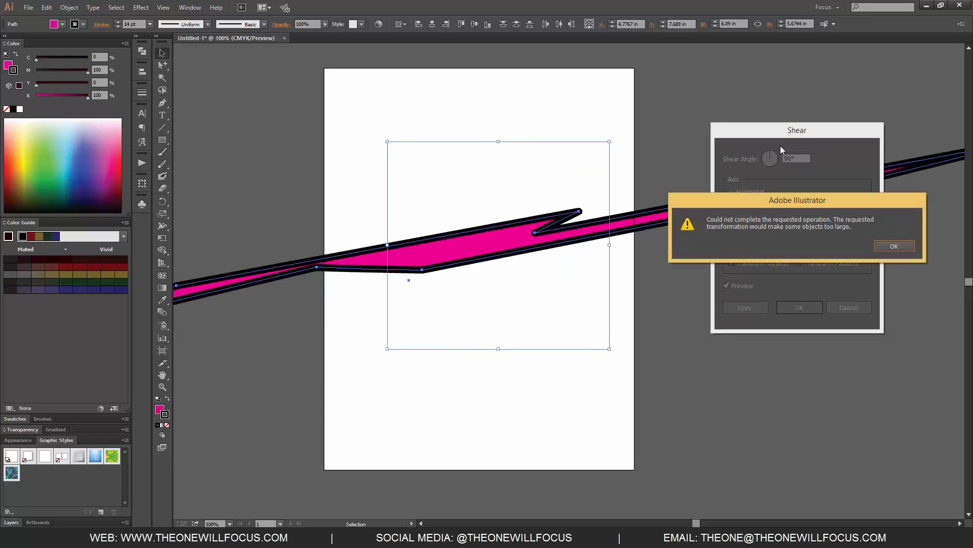
{"action": "left_click", "coordinate": [902, 246]}
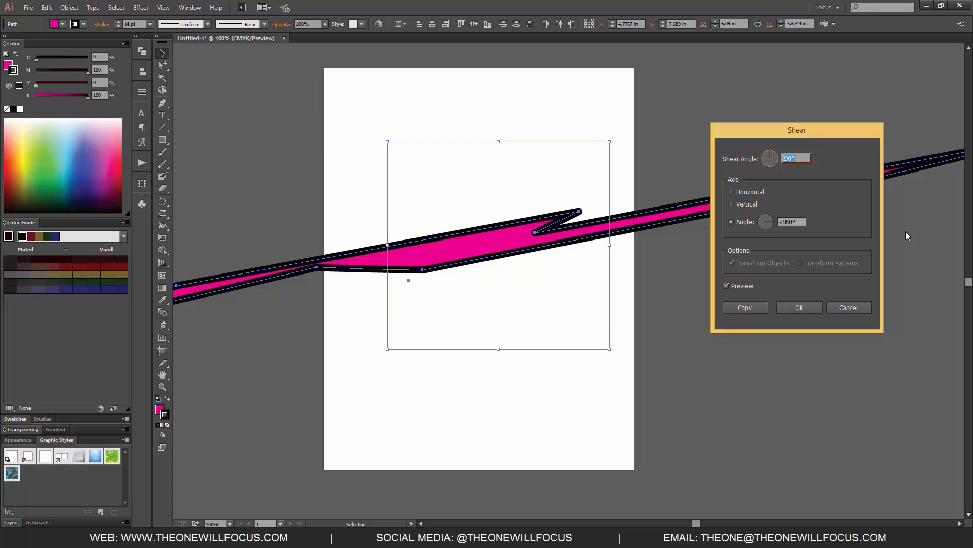
Lower the shear angle to 50° and preview the shear along the horizontal axis.
{"action": "key", "text": "shift+Down"}
{"action": "key", "text": "shift+Down"}
{"action": "key", "text": "shift+Down"}
{"action": "key", "text": "shift+Down"}
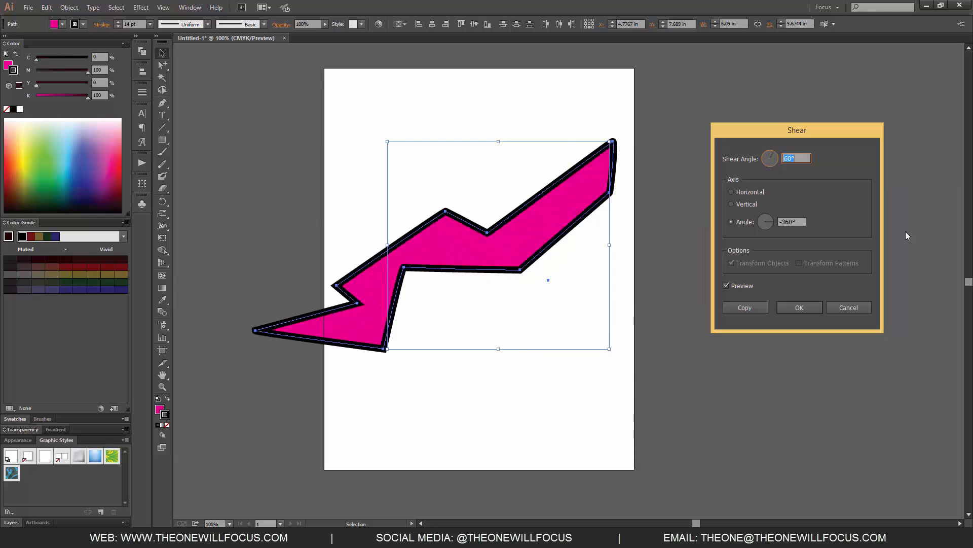
{"action": "left_click", "coordinate": [750, 192]}
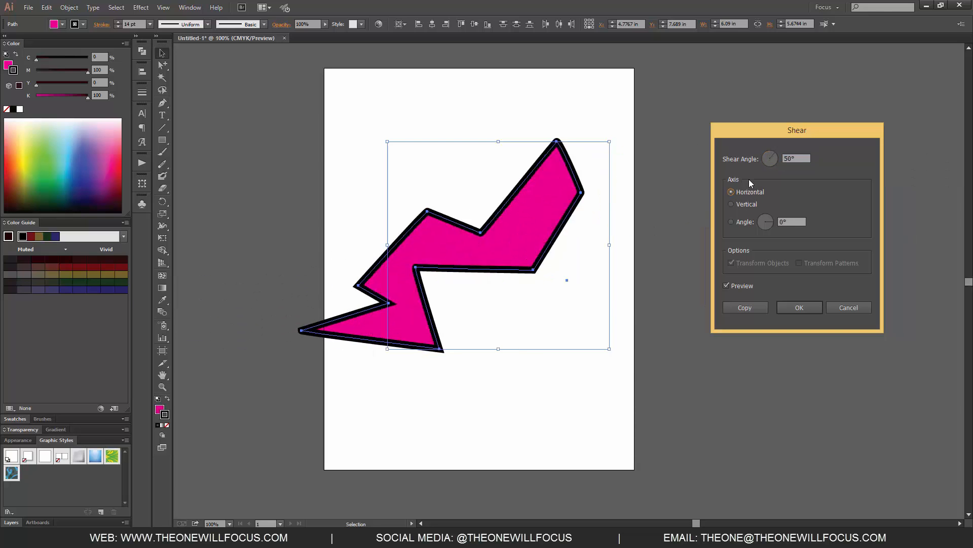
Set the shear axis to a custom 10° angle and apply the 50° shear to the lightning shape.
{"action": "left_click", "coordinate": [787, 221]}
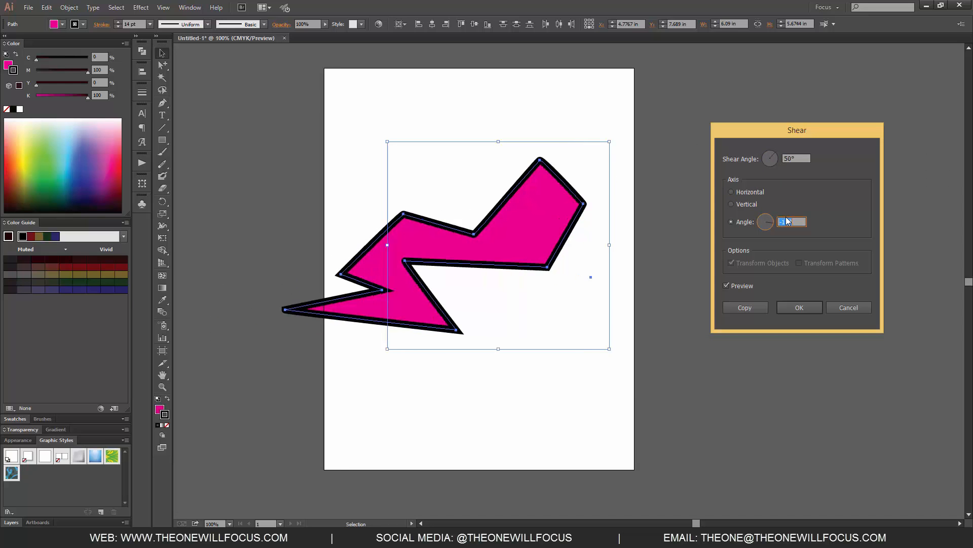
{"action": "left_click", "coordinate": [749, 203]}
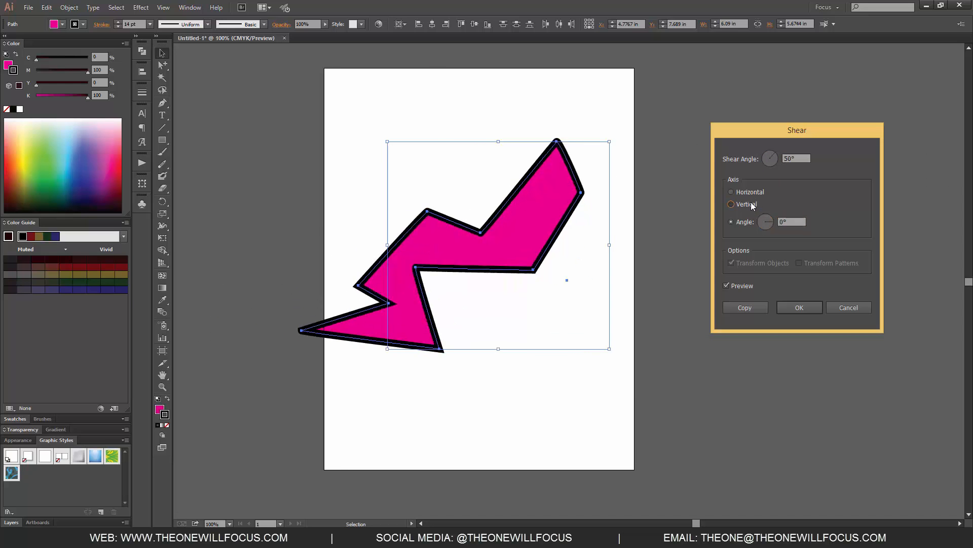
{"action": "left_click", "coordinate": [753, 192]}
{"action": "left_click", "coordinate": [766, 217]}
{"action": "key", "text": "shift+Up"}
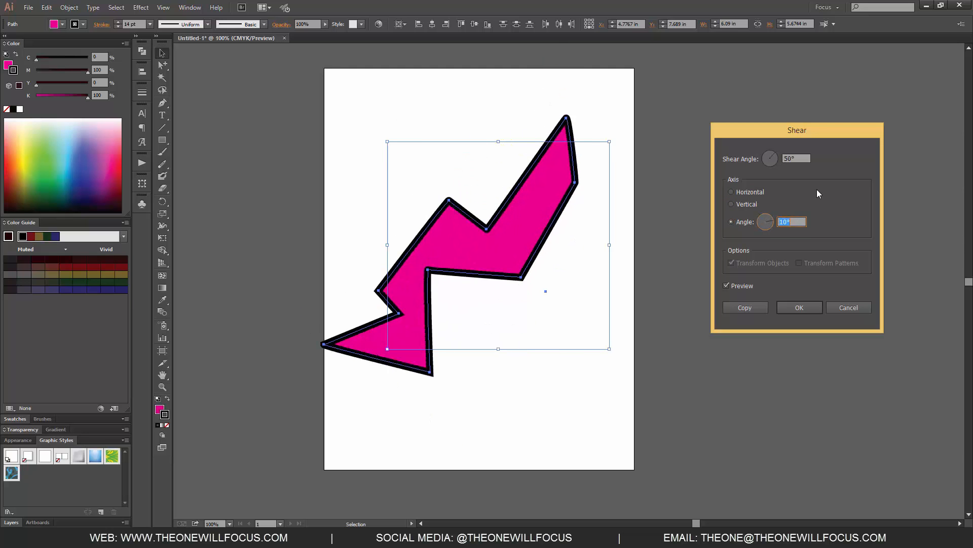
{"action": "left_click", "coordinate": [854, 308]}
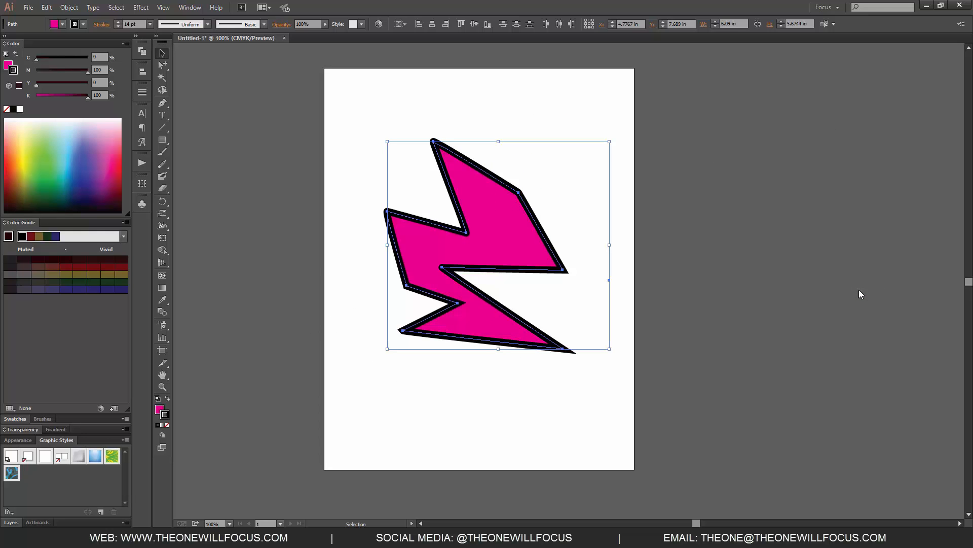
Apply Transform Each as a copy with 117% horizontal and 133% vertical scale and a 0.2083 in horizontal move.
{"action": "left_click", "coordinate": [69, 7]}
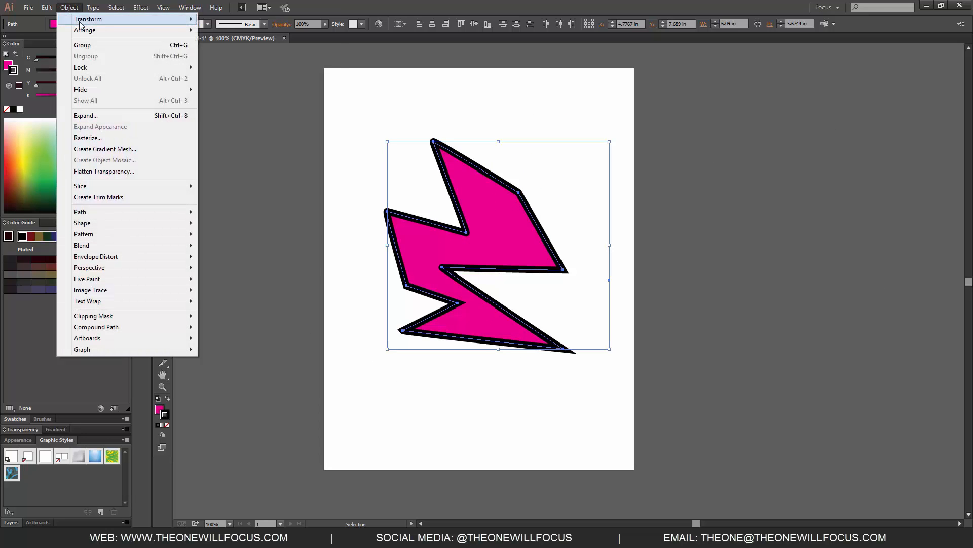
{"action": "mouse_move", "coordinate": [151, 25]}
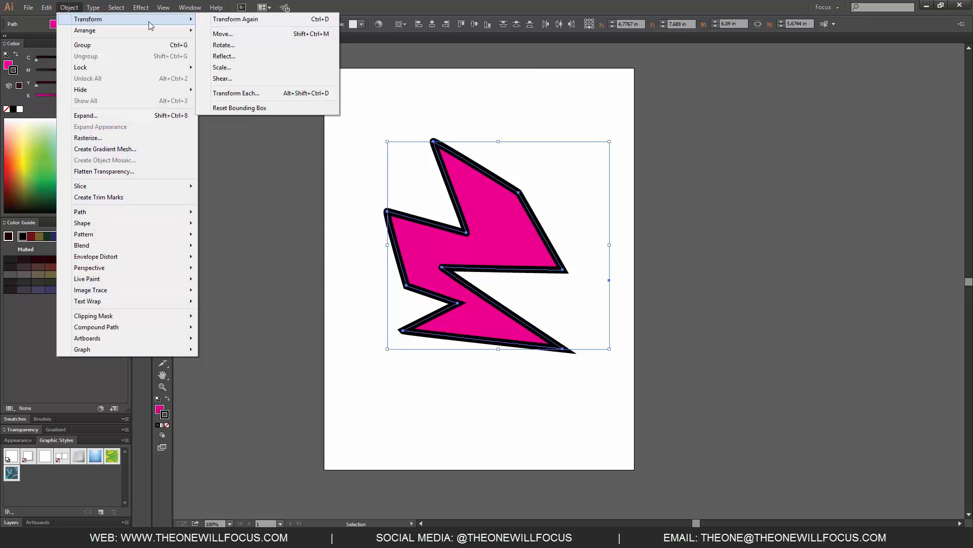
{"action": "left_click", "coordinate": [274, 93]}
{"action": "left_click_drag", "start_coordinate": [296, 86], "coordinate": [691, 103]}
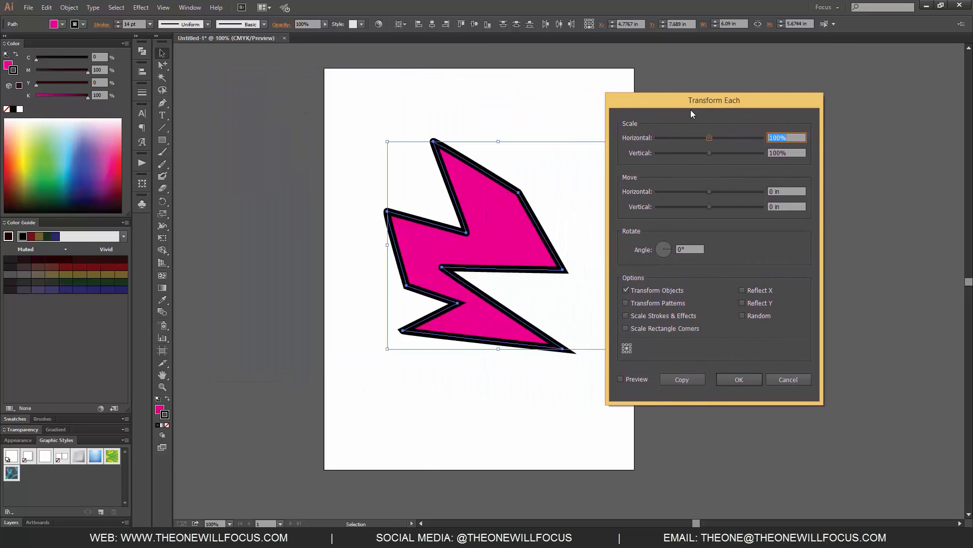
{"action": "left_click", "coordinate": [637, 380]}
{"action": "left_click_drag", "start_coordinate": [710, 137], "coordinate": [726, 146]}
{"action": "left_click_drag", "start_coordinate": [709, 191], "coordinate": [717, 192]}
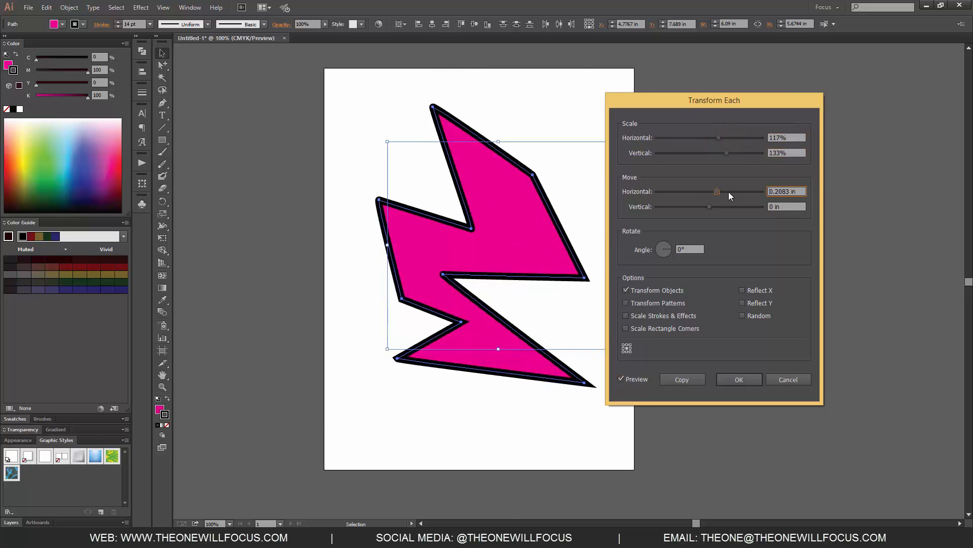
{"action": "left_click", "coordinate": [687, 379]}
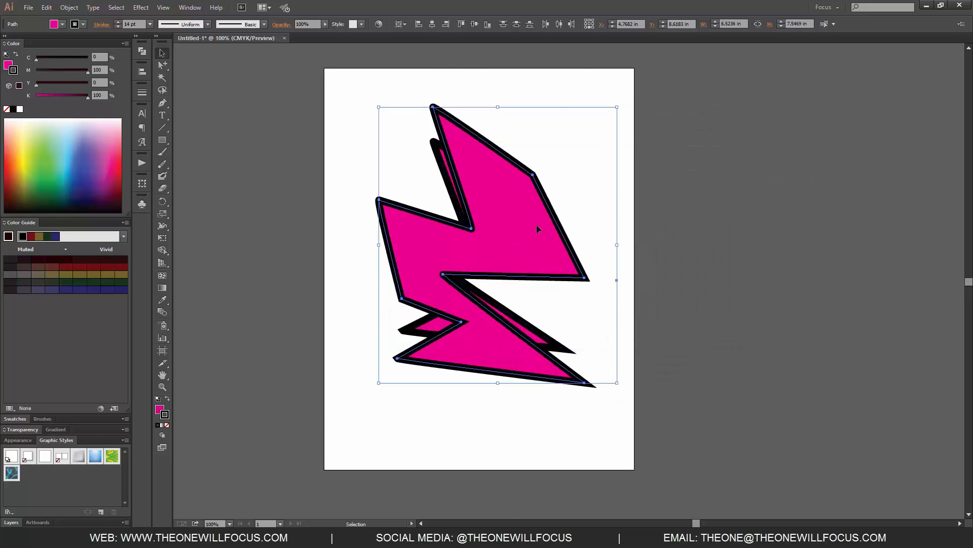
Move the transformed copy aside, then undo back to the single sheared lightning shape.
{"action": "left_click_drag", "start_coordinate": [564, 254], "coordinate": [631, 273]}
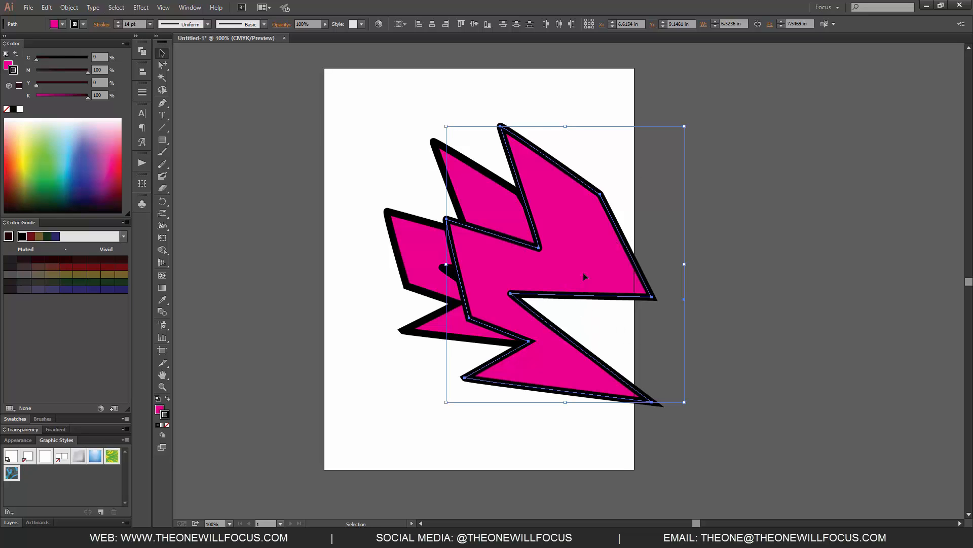
{"action": "key", "text": "ctrl+z"}
{"action": "key", "text": "ctrl+z"}
{"action": "key", "text": "ctrl+z"}
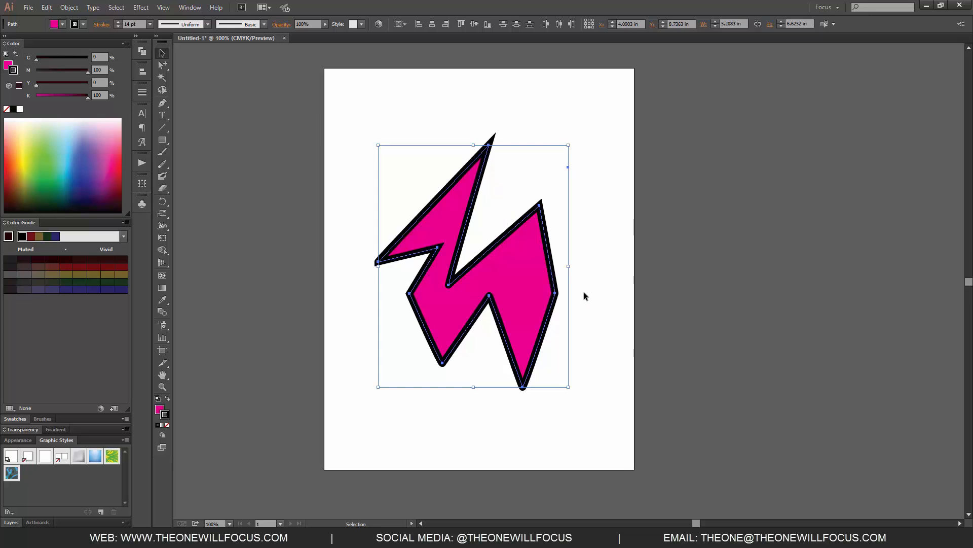
{"action": "right_click", "coordinate": [584, 296]}
{"action": "left_click", "coordinate": [624, 309]}
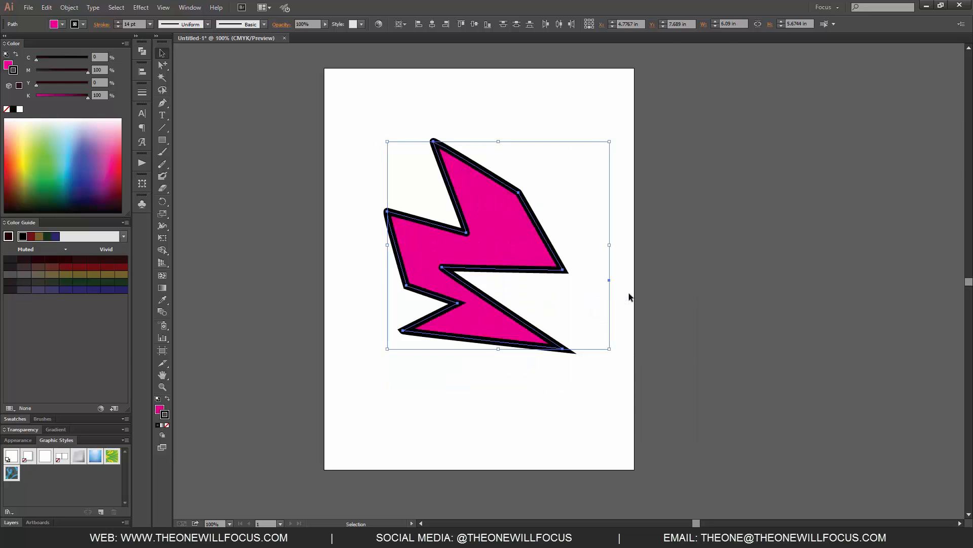
Preview Transform Each with 62% horizontal and 150% vertical scale, then cancel the dialog.
{"action": "left_click", "coordinate": [69, 7]}
{"action": "mouse_move", "coordinate": [104, 20]}
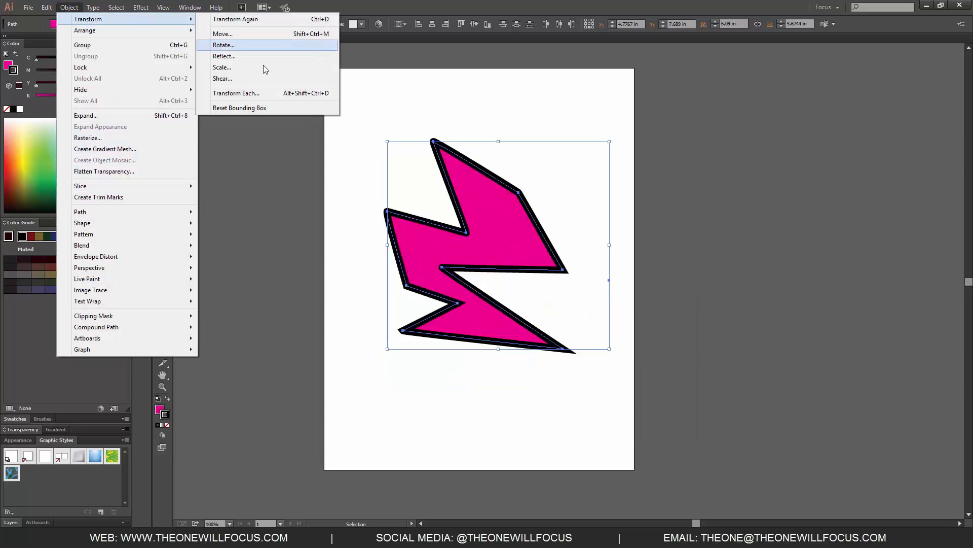
{"action": "left_click", "coordinate": [260, 93]}
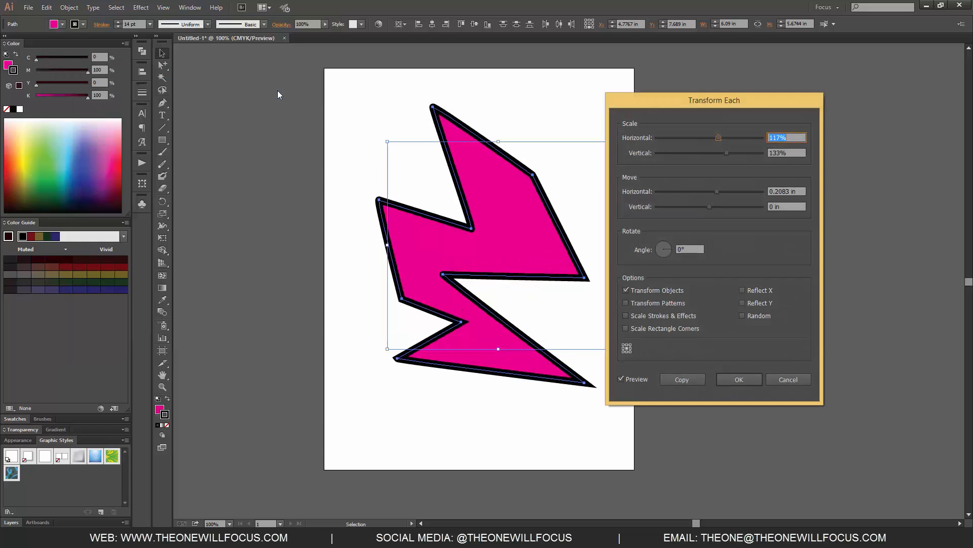
{"action": "left_click_drag", "start_coordinate": [730, 154], "coordinate": [689, 138]}
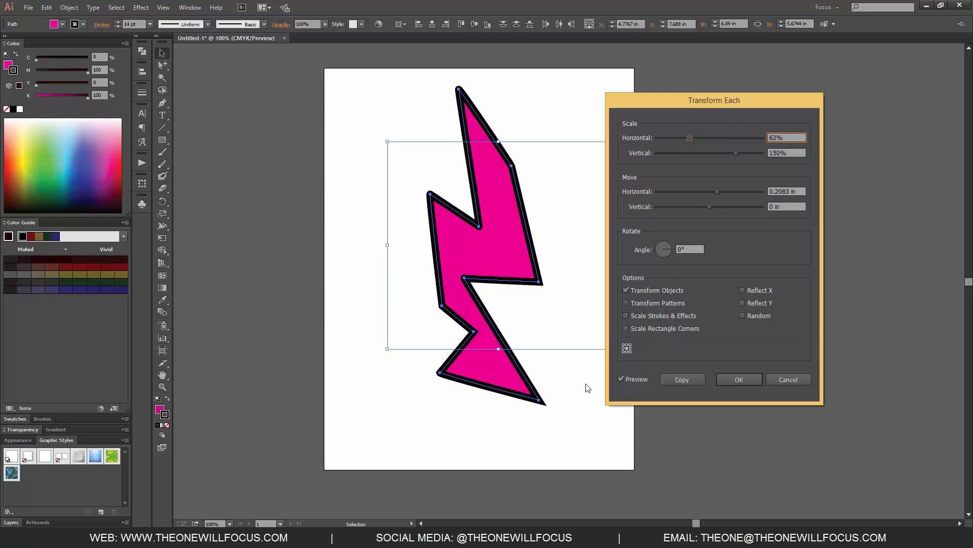
{"action": "left_click", "coordinate": [786, 380]}
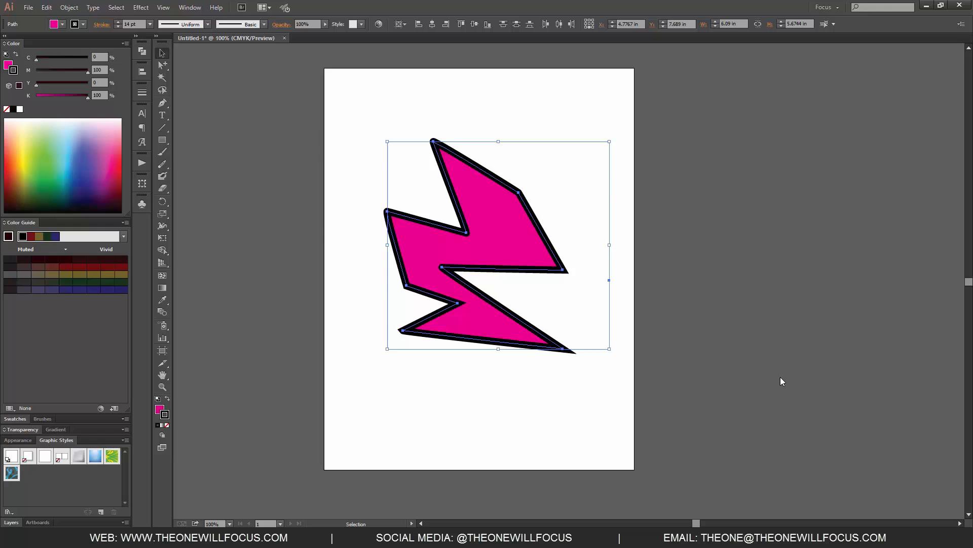
Use the Free Transform tool to skew the shape from its top edge and rotate it from a corner.
{"action": "key", "text": "e"}
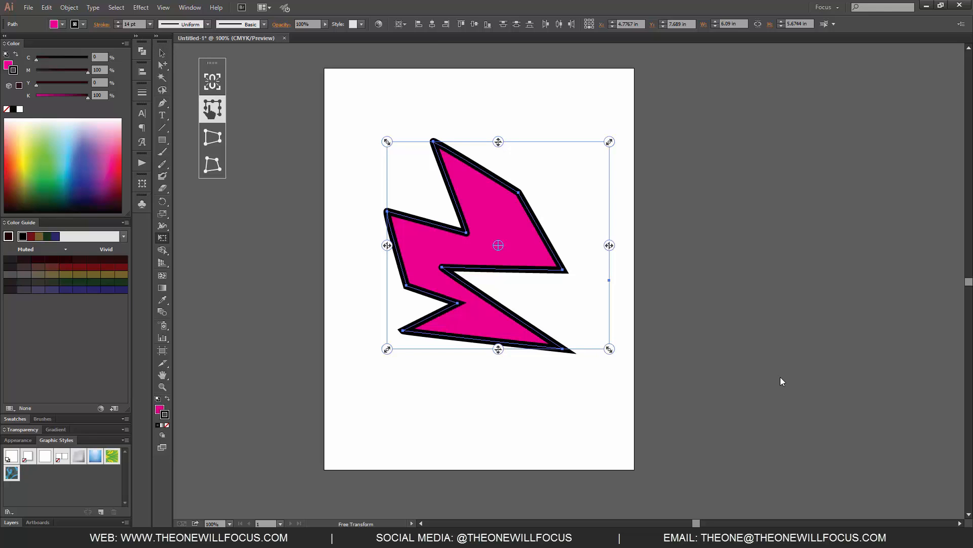
{"action": "left_click", "coordinate": [213, 86]}
{"action": "left_click_drag", "start_coordinate": [499, 141], "coordinate": [461, 124]}
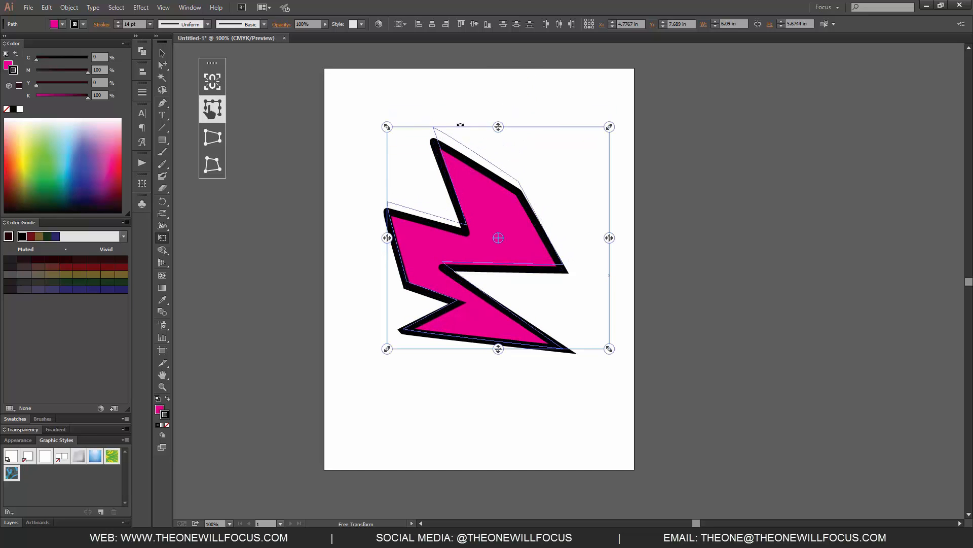
{"action": "left_click_drag", "start_coordinate": [387, 127], "coordinate": [368, 180]}
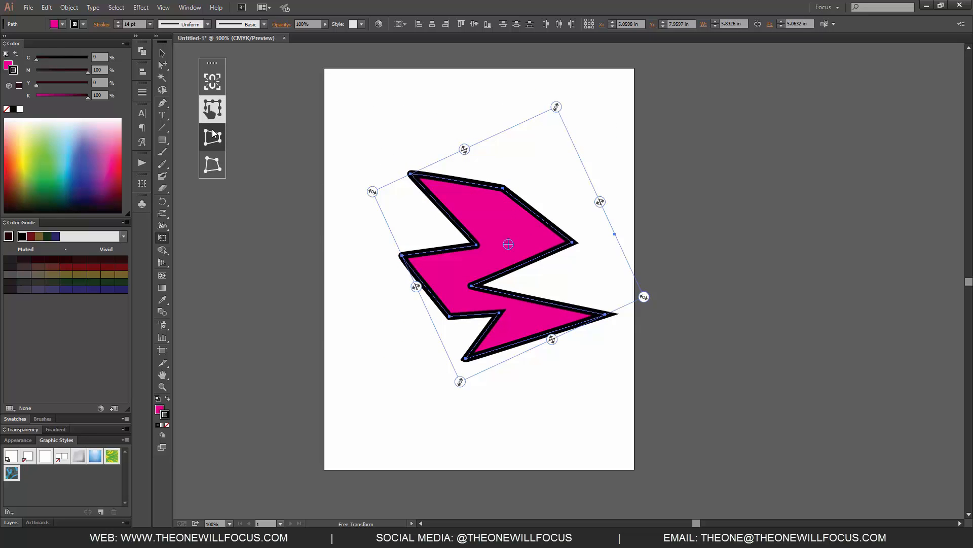
Switch to Perspective Distort and pull the bounding box corners to distort the shape in perspective.
{"action": "left_click", "coordinate": [213, 136]}
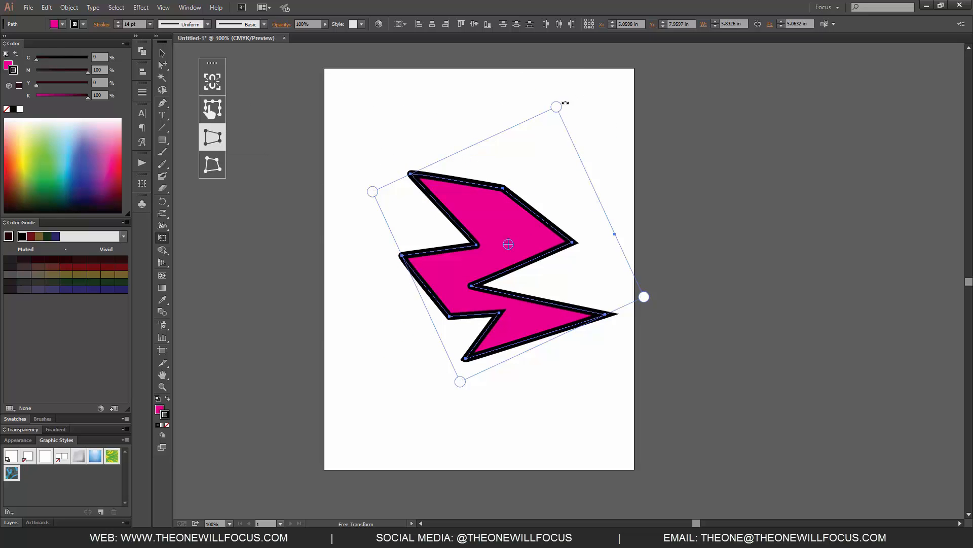
{"action": "left_click_drag", "start_coordinate": [561, 108], "coordinate": [504, 157]}
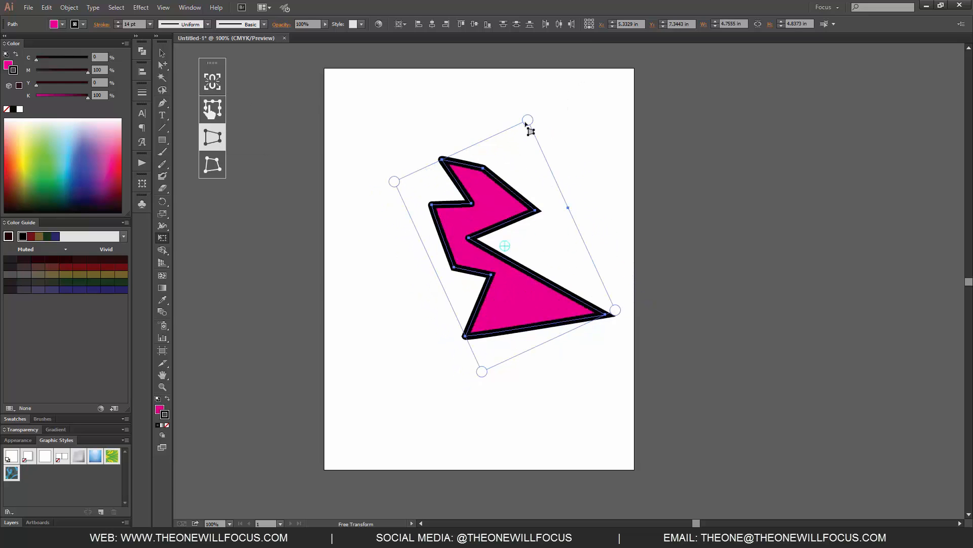
{"action": "left_click_drag", "start_coordinate": [528, 121], "coordinate": [514, 139]}
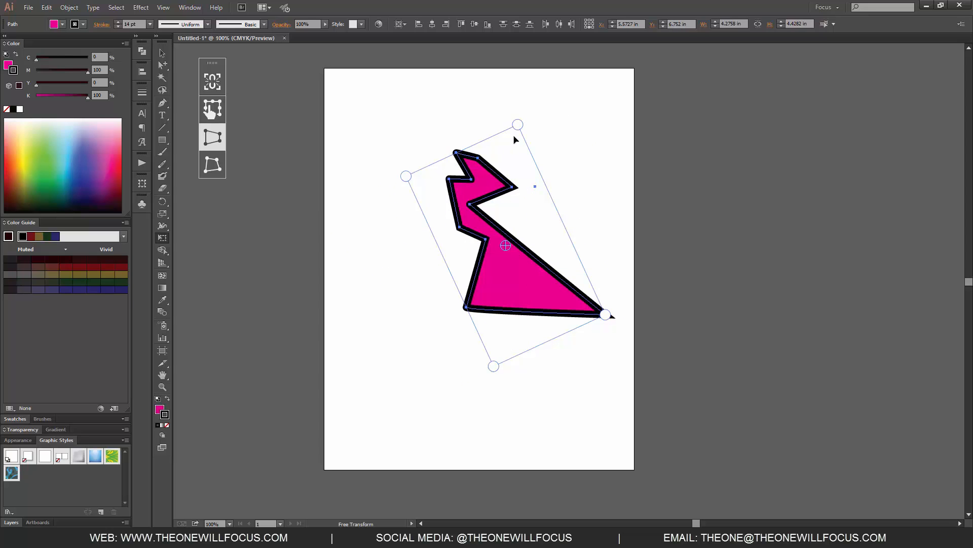
{"action": "left_click_drag", "start_coordinate": [606, 315], "coordinate": [580, 260]}
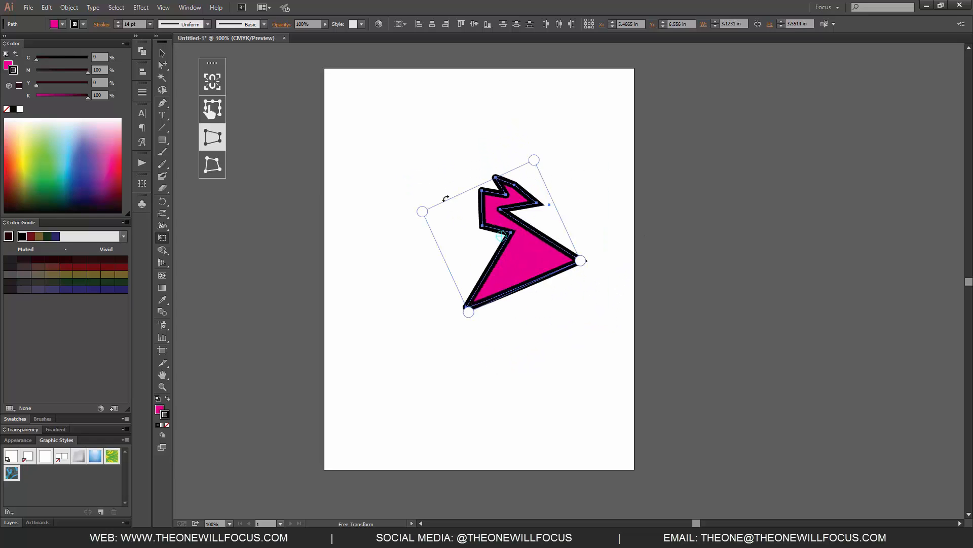
{"action": "mouse_move", "coordinate": [421, 211]}
{"action": "left_mouse_down"}
{"action": "mouse_move", "coordinate": [355, 115]}
{"action": "mouse_move", "coordinate": [414, 195]}
{"action": "left_mouse_up"}
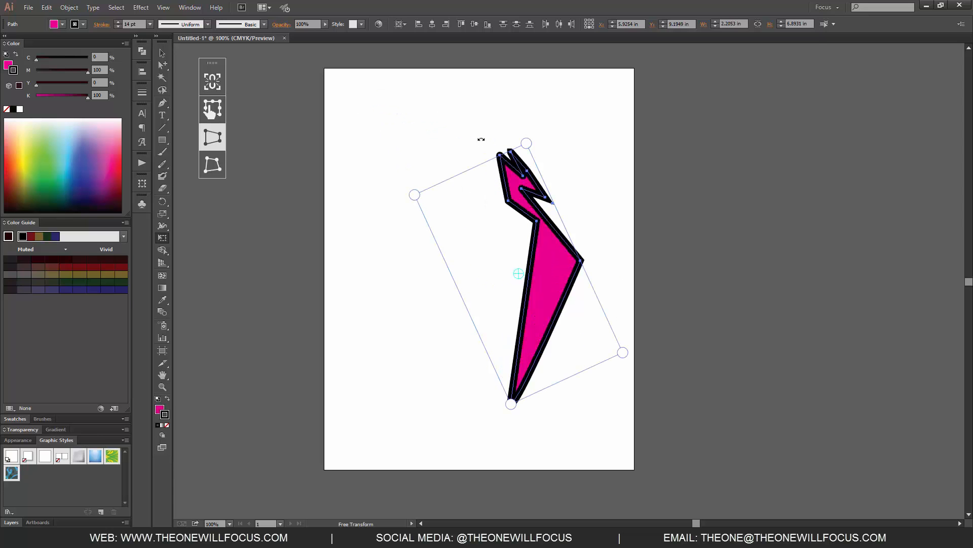
Switch to Free Distort, pull individual corners to reshape the lightning, and return to the Selection tool.
{"action": "left_click", "coordinate": [214, 167]}
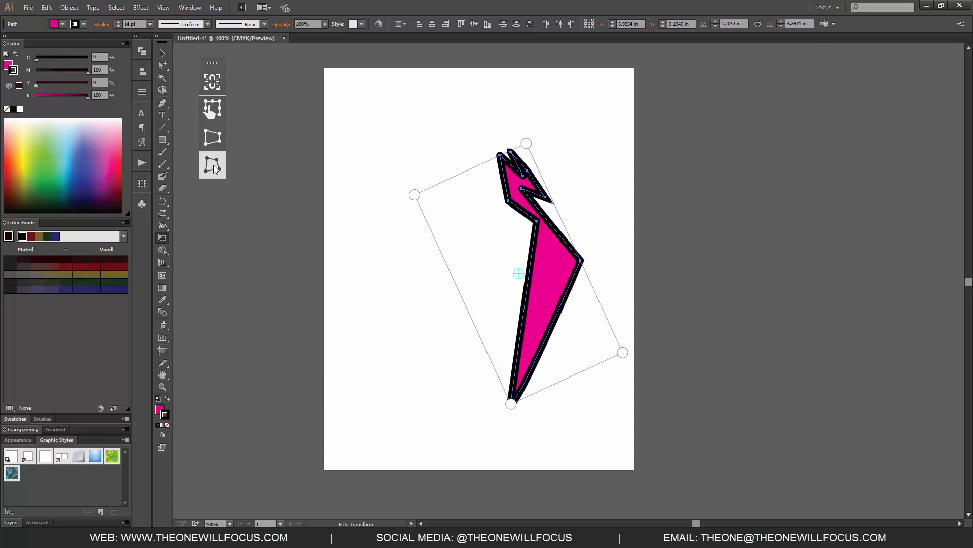
{"action": "left_click_drag", "start_coordinate": [527, 143], "coordinate": [499, 179]}
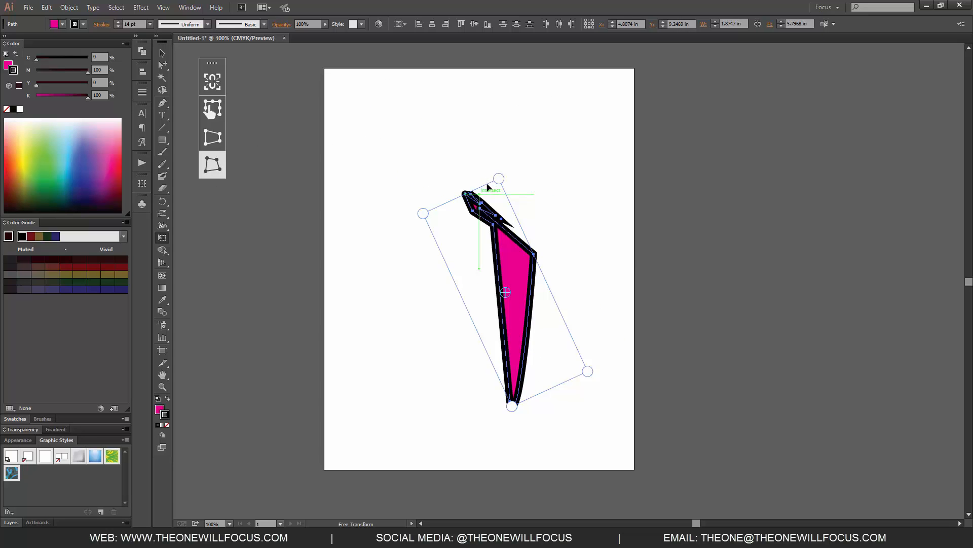
{"action": "left_click_drag", "start_coordinate": [424, 217], "coordinate": [409, 184]}
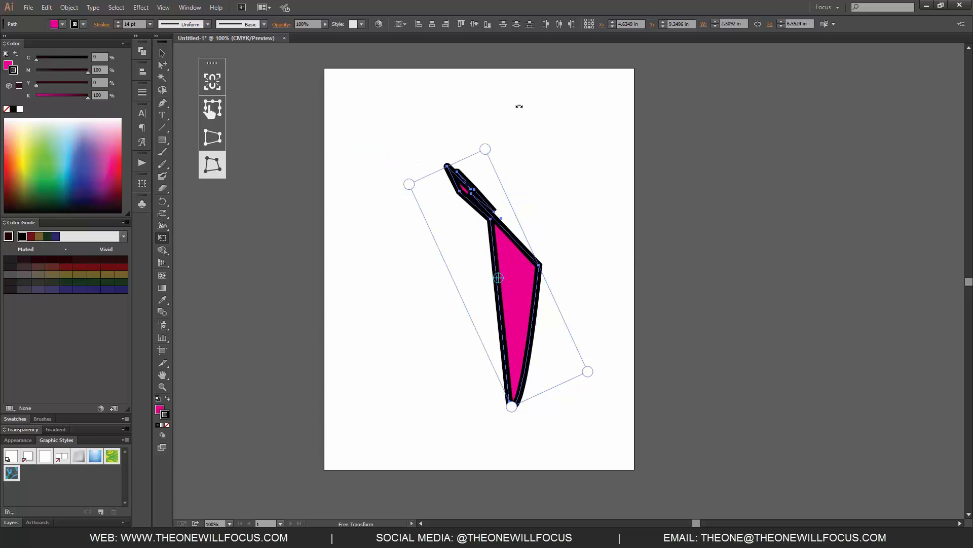
{"action": "left_click_drag", "start_coordinate": [488, 151], "coordinate": [501, 127]}
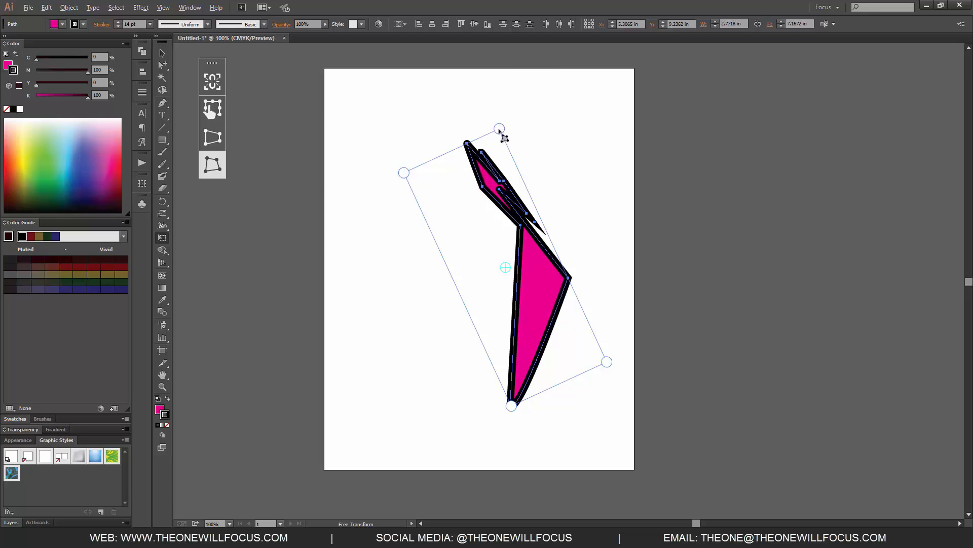
{"action": "left_click_drag", "start_coordinate": [501, 132], "coordinate": [601, 87]}
{"action": "left_click_drag", "start_coordinate": [549, 110], "coordinate": [419, 164]}
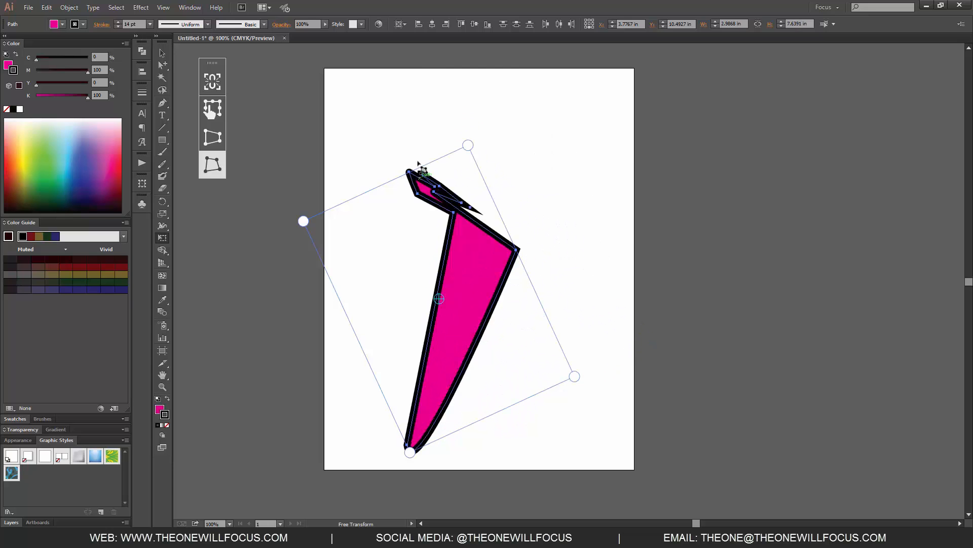
{"action": "key", "text": "v"}
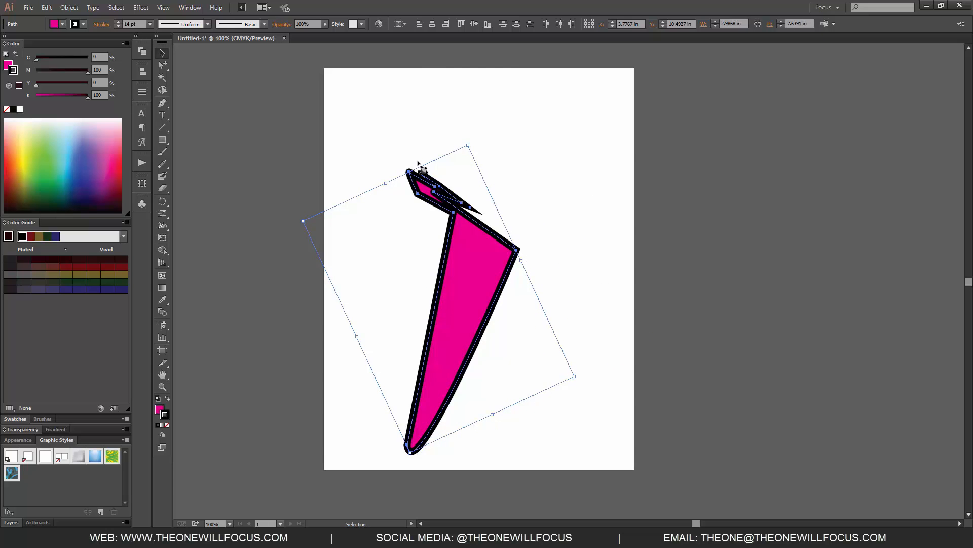